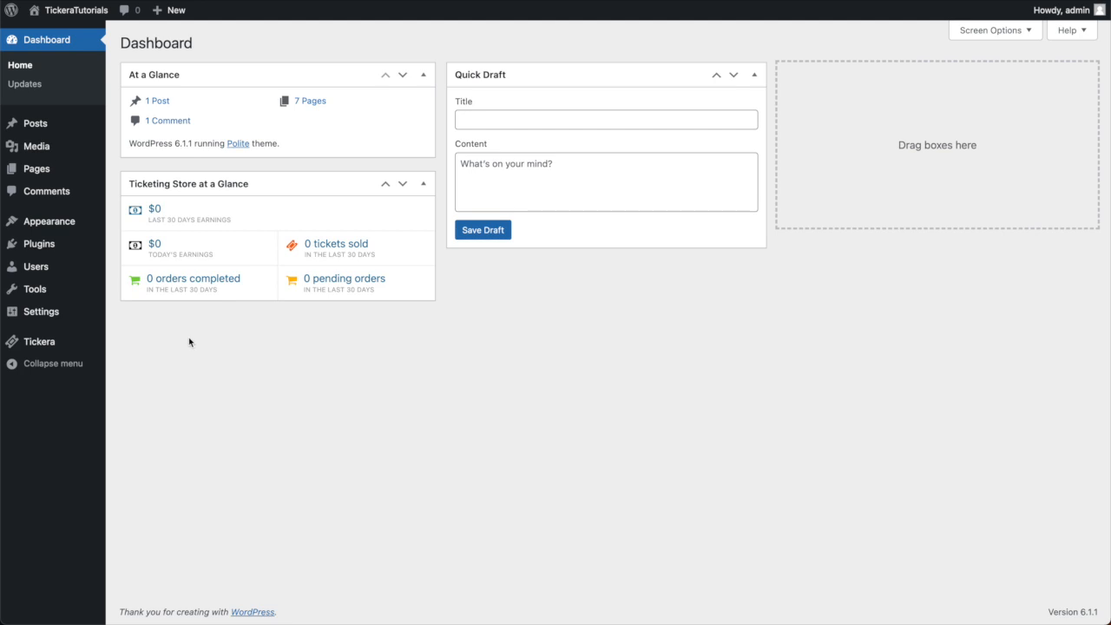
Create a new Tickera event titled "My Awesome Event" and publish it.
mouse_move(86, 338)
left_click(132, 344)
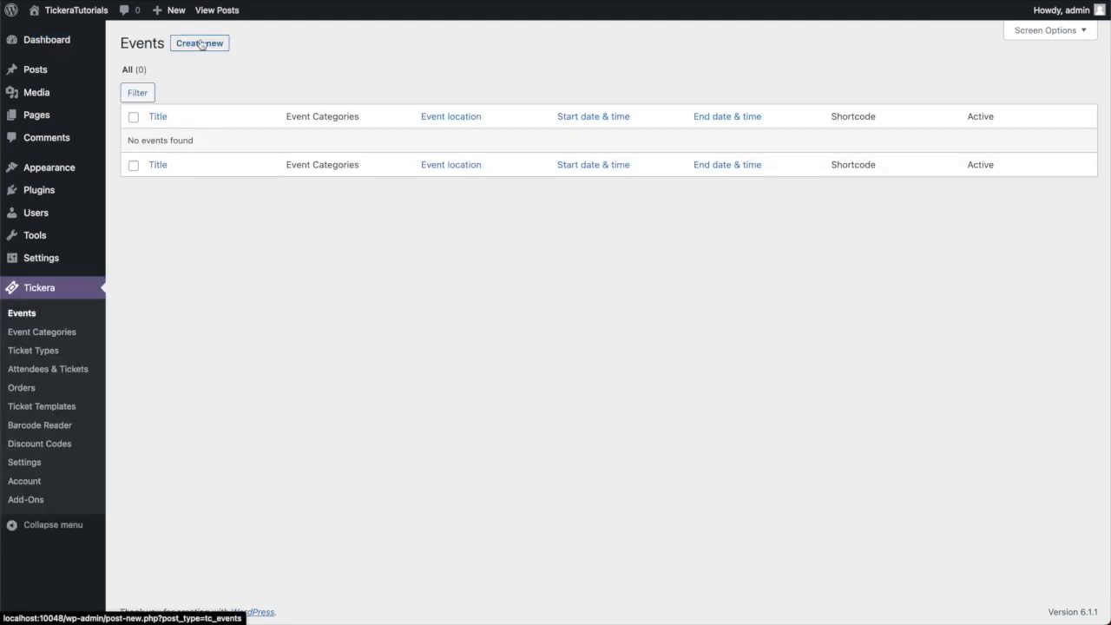
left_click(211, 50)
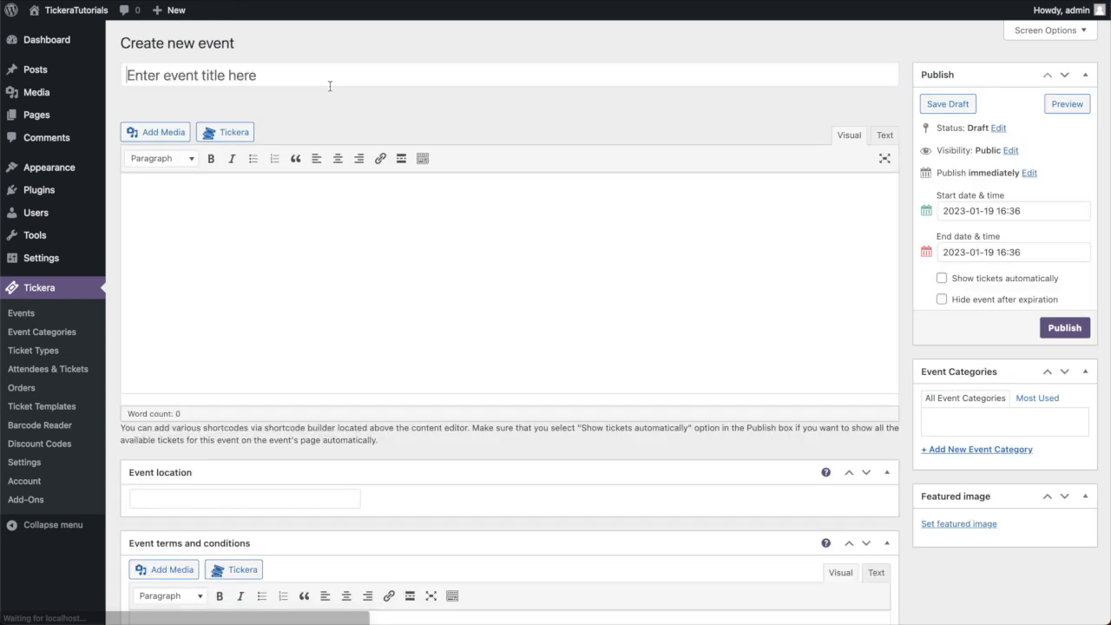
type("My Aw")
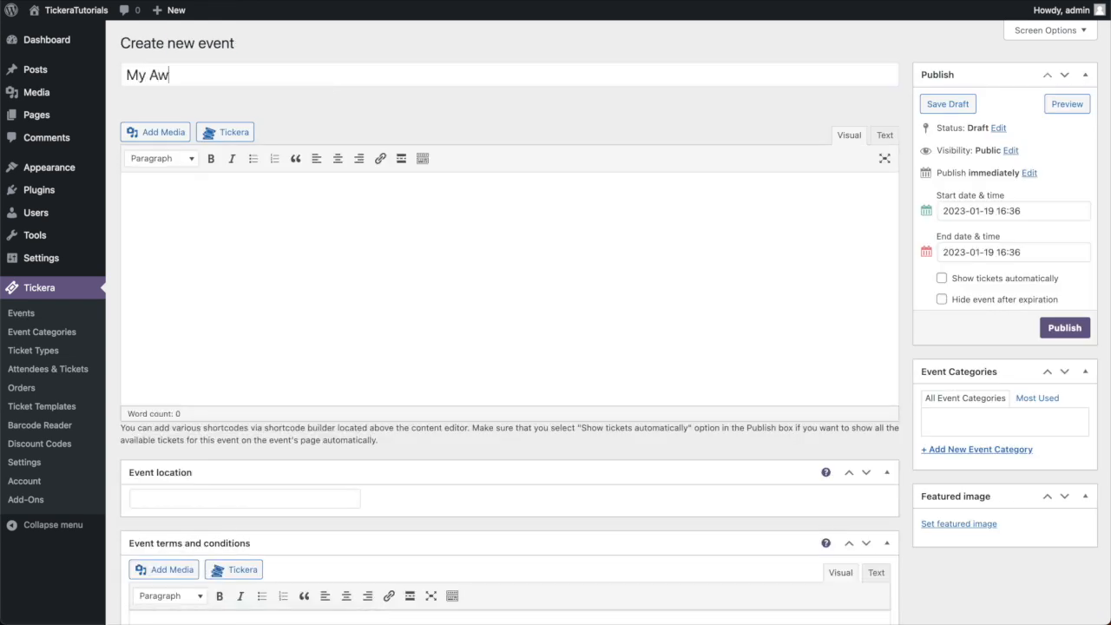
type("esome Event")
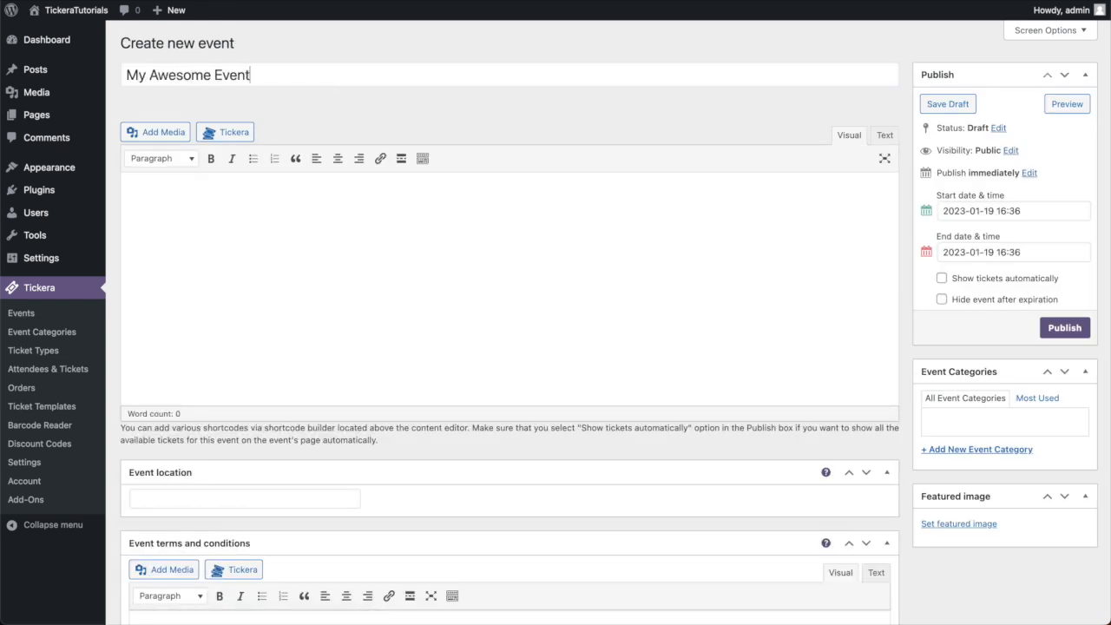
left_click(1064, 327)
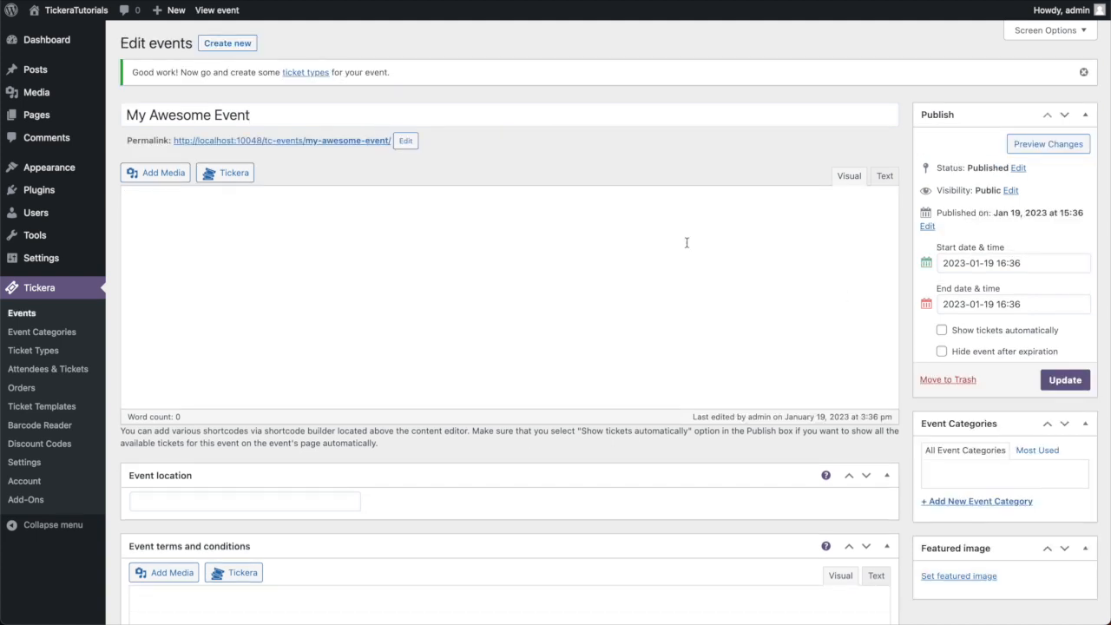
Create a new ticket type titled "Regular ticket" for My Awesome Event and set its price to 10.
left_click(66, 356)
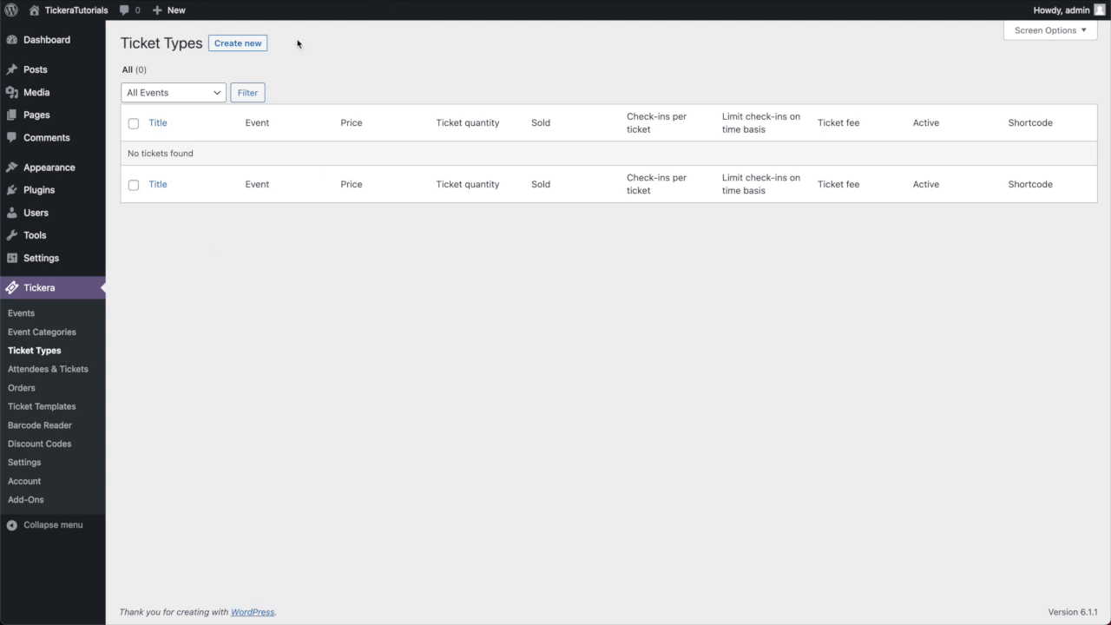
left_click(260, 44)
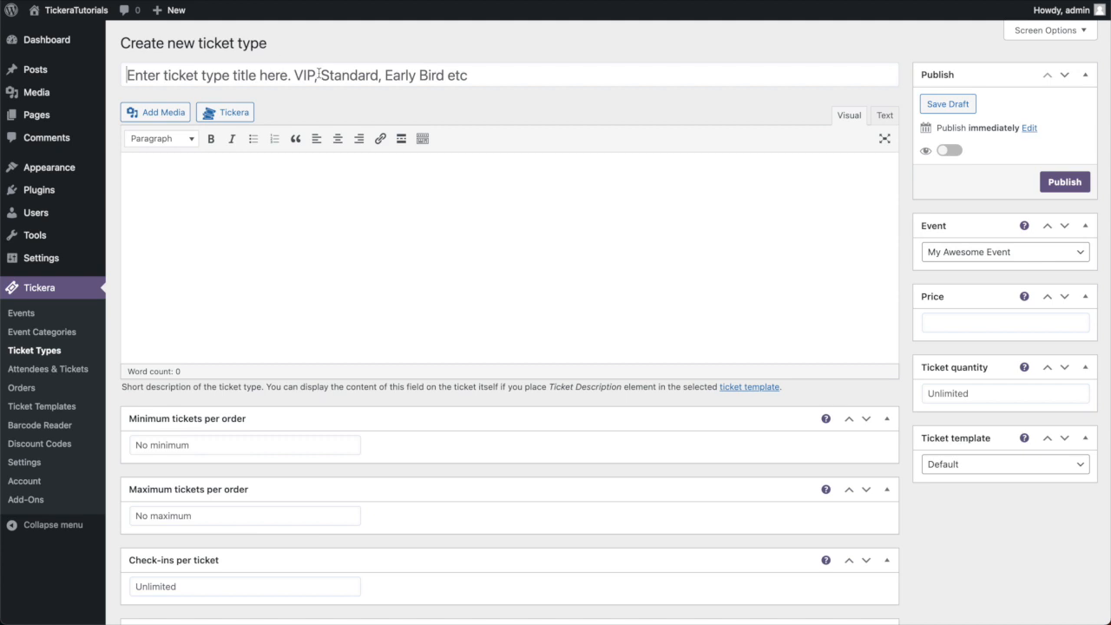
type("Re")
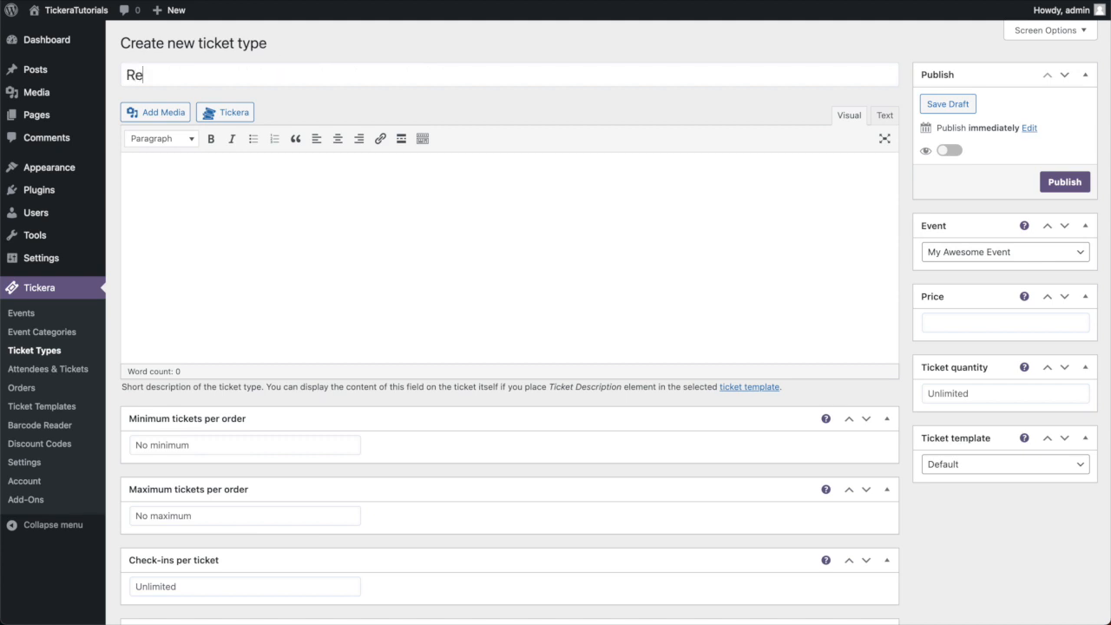
type("gular ticket")
mouse_move(1025, 225)
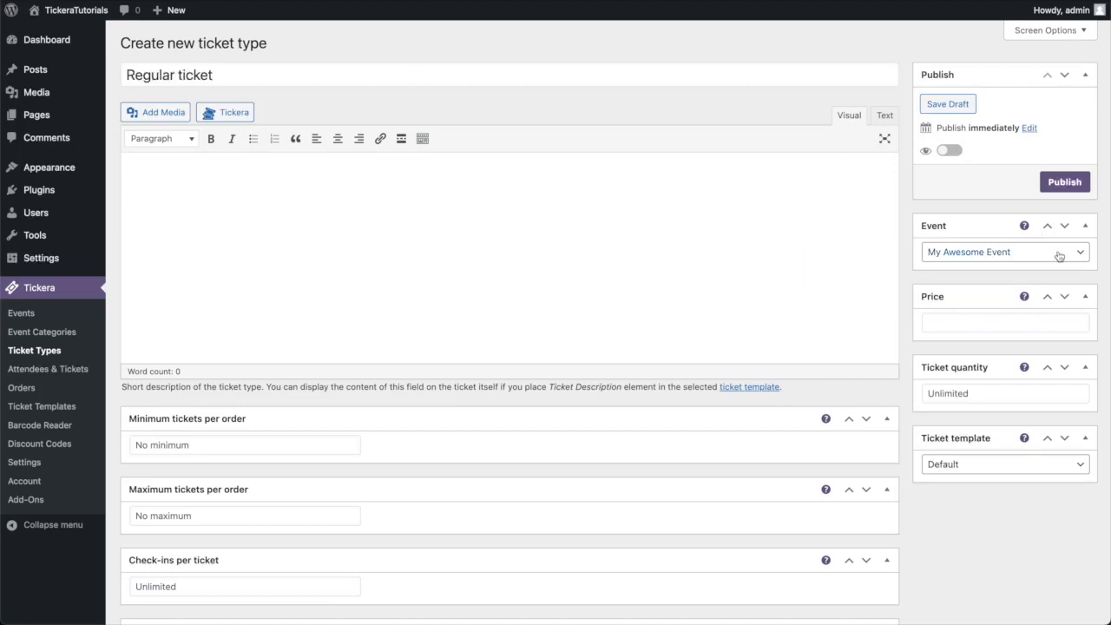
left_click(999, 324)
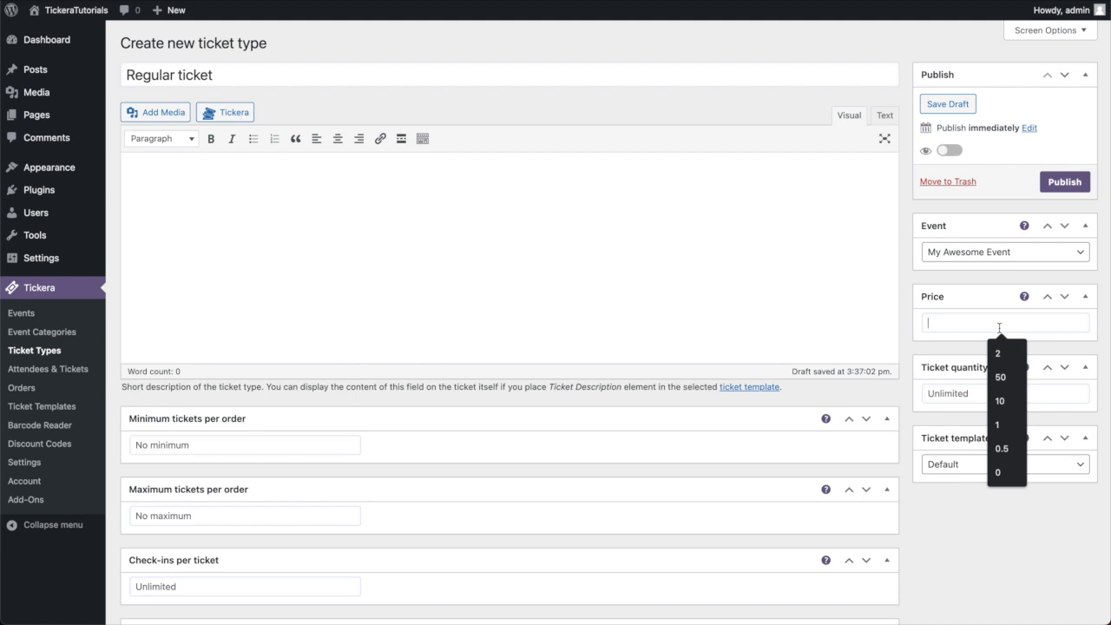
type("10")
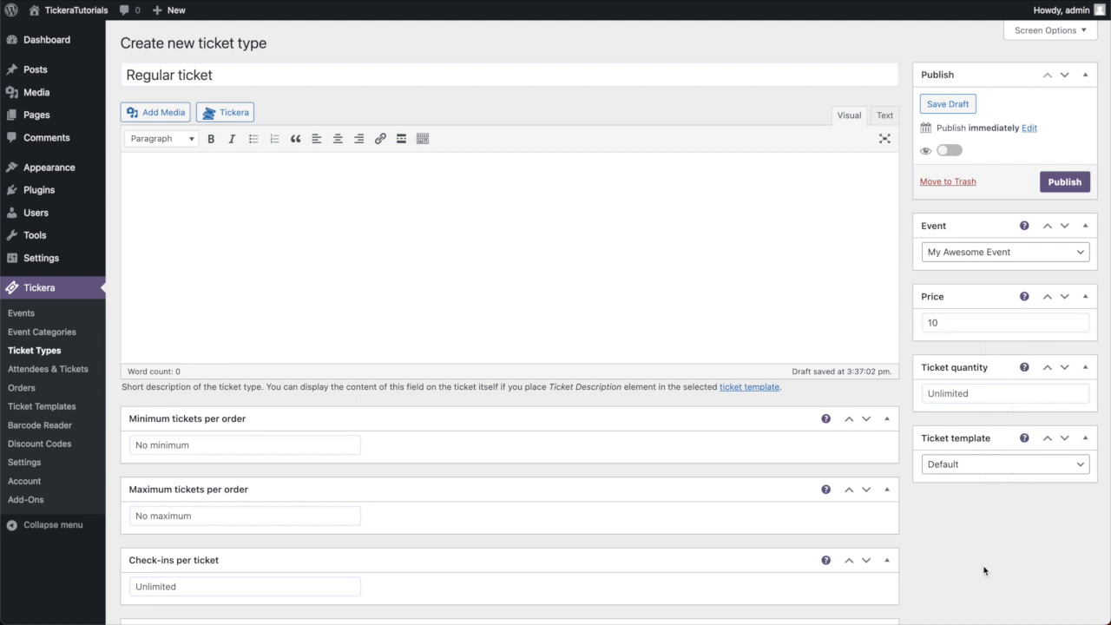
Set the check-ins per ticket of the Regular ticket to 3.
scroll(509, 314, "down", 3)
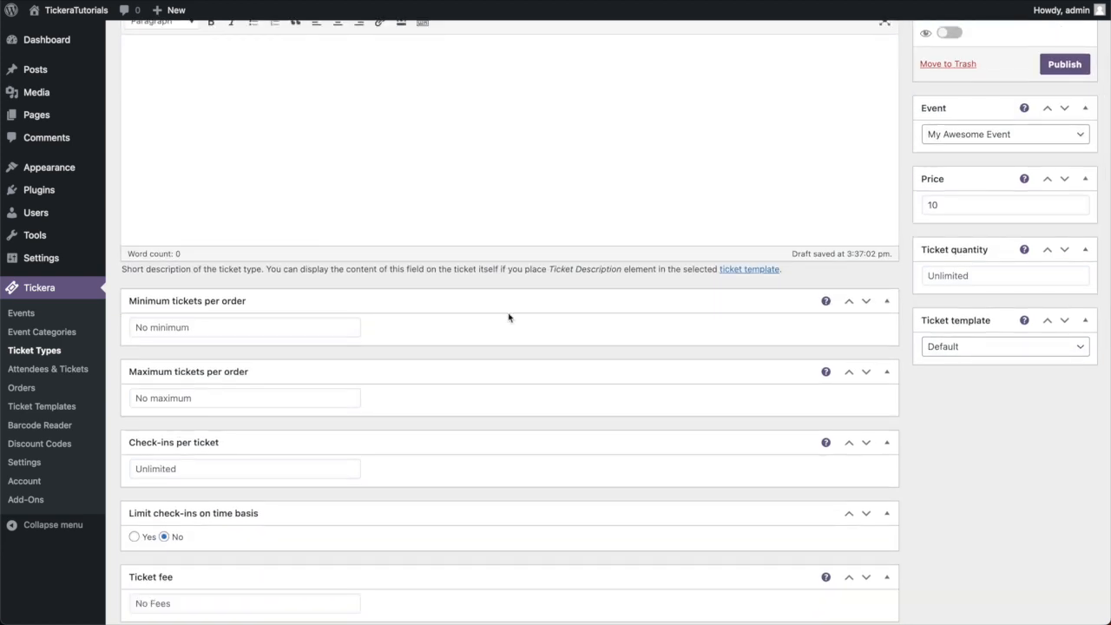
scroll(509, 317, "down", 1)
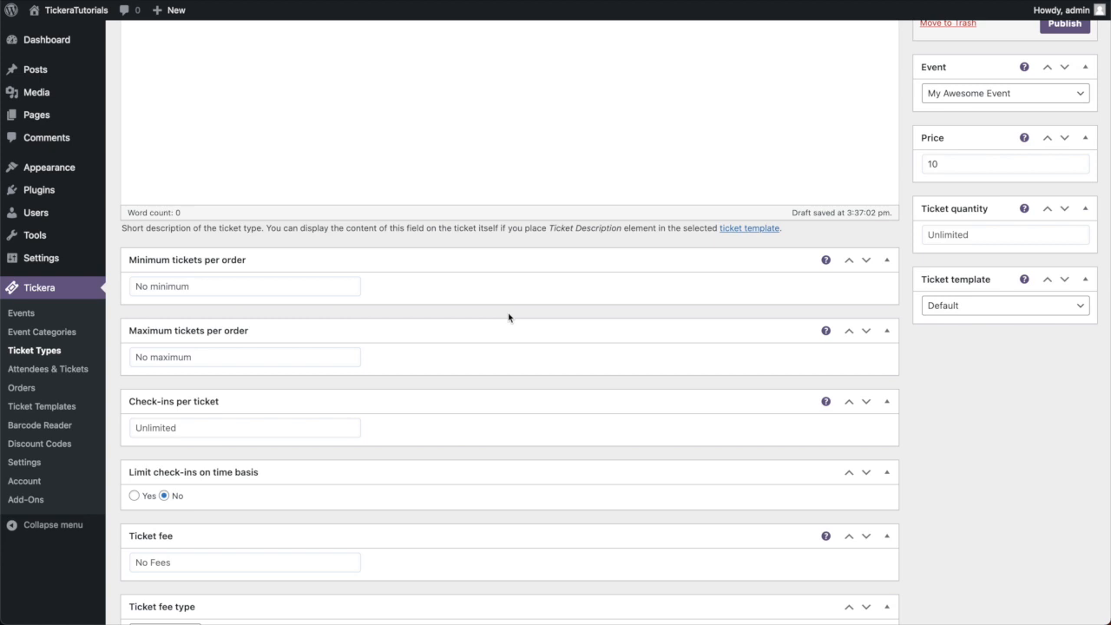
scroll(509, 317, "down", 2)
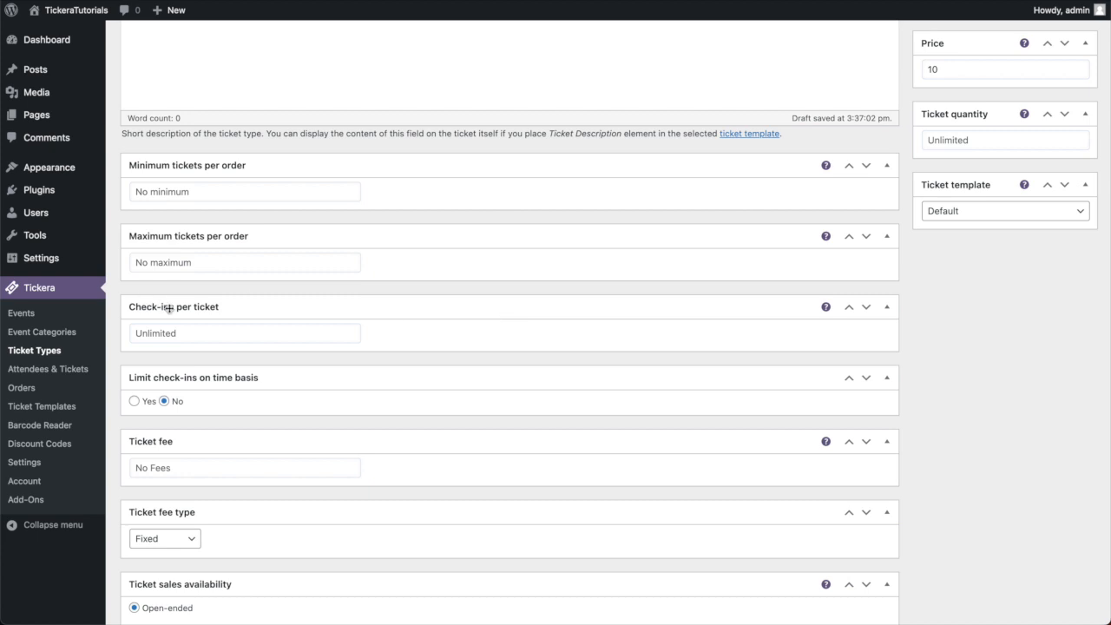
left_click(255, 333)
type("1")
key("BackSpace")
type("3")
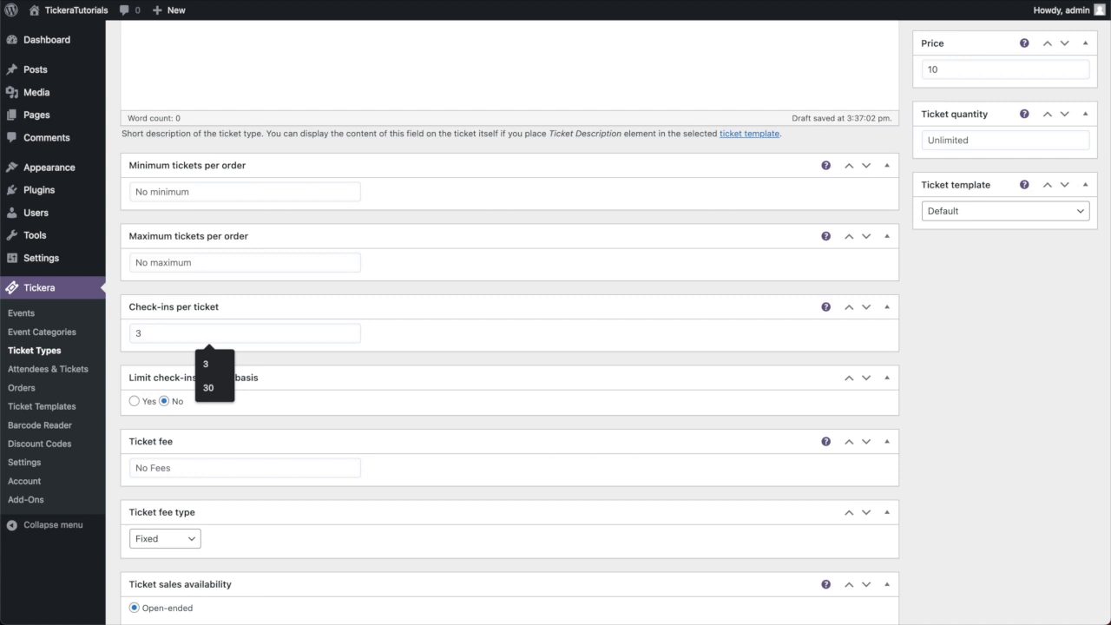
left_click(419, 334)
left_click(186, 330)
left_click(394, 331)
Enable limiting check-ins on a time basis for the Regular ticket and set the allowed number to 1.
scroll(393, 331, "down", 2)
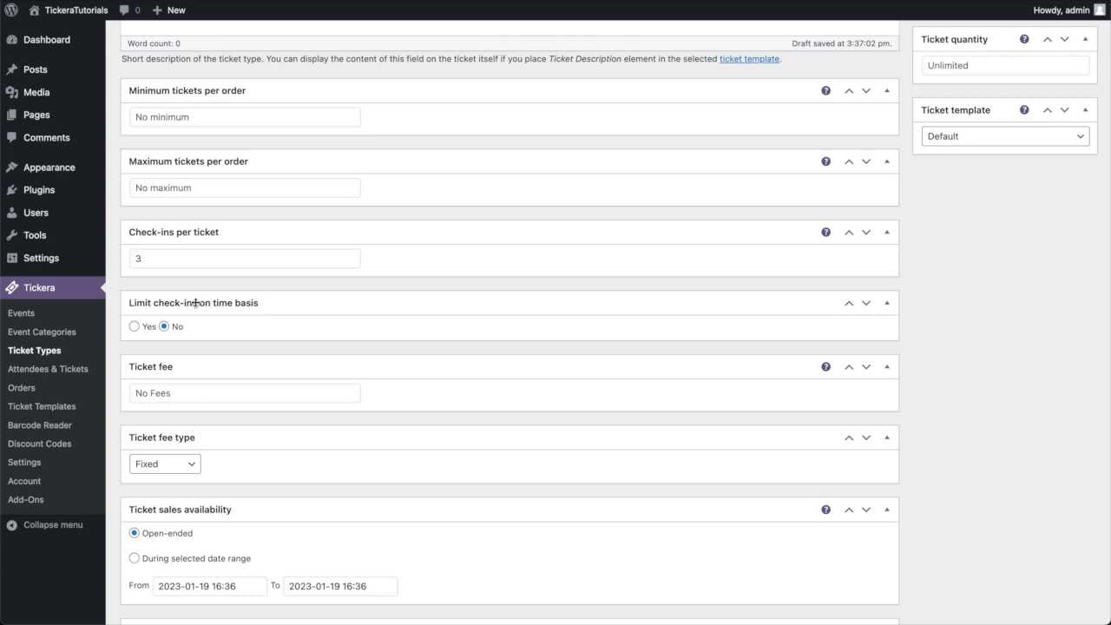
left_click(133, 327)
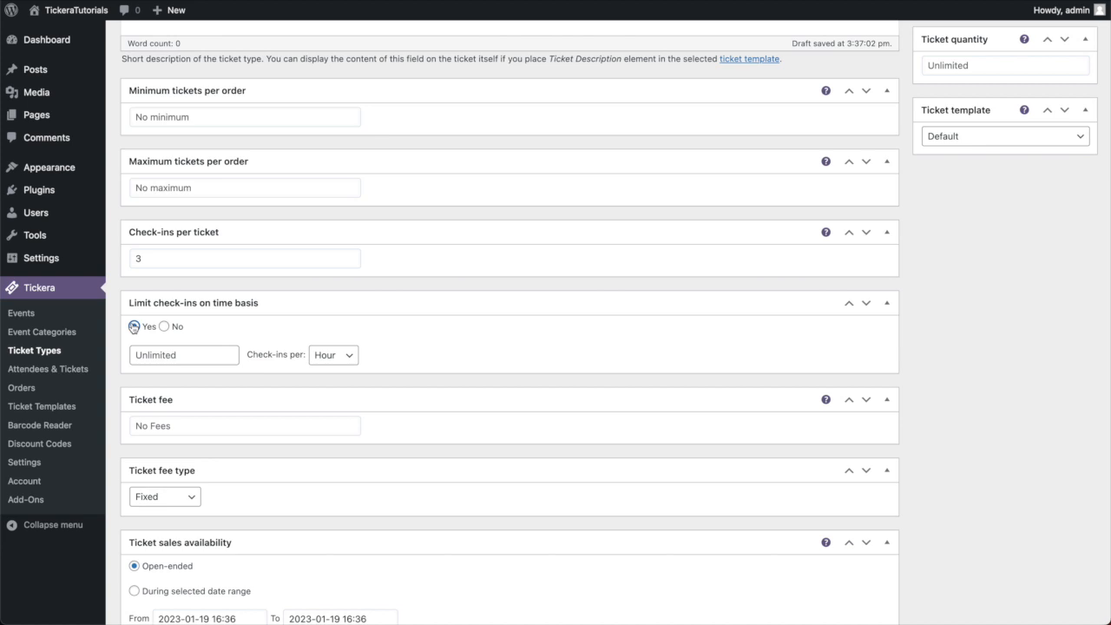
left_click(193, 355)
type("1")
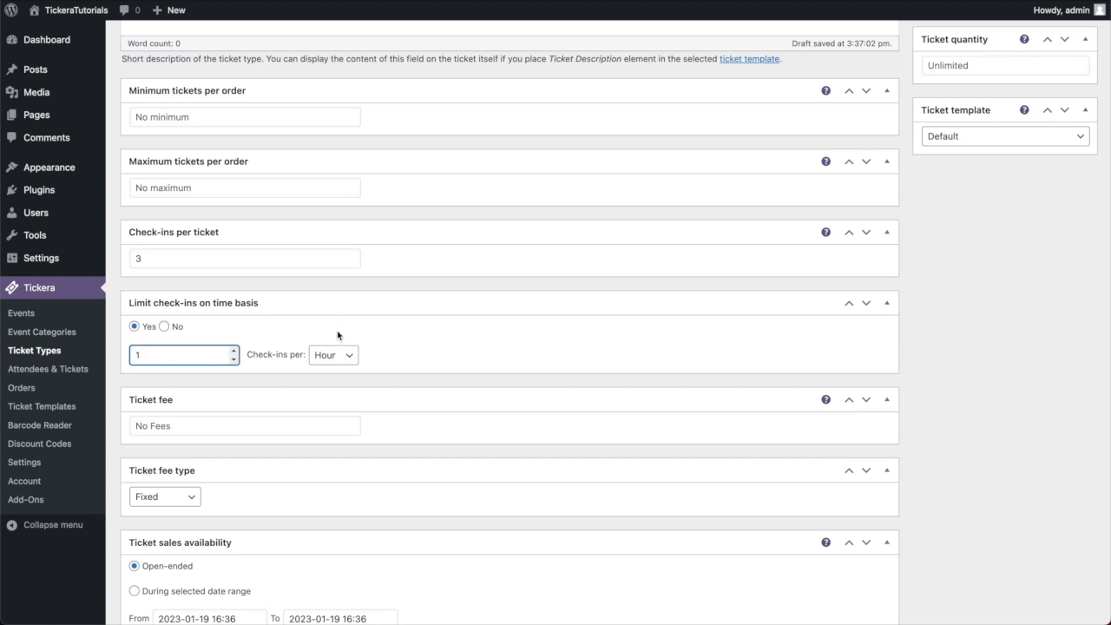
Set the period of the Regular ticket's time-based check-in limit to Day.
left_click(343, 353)
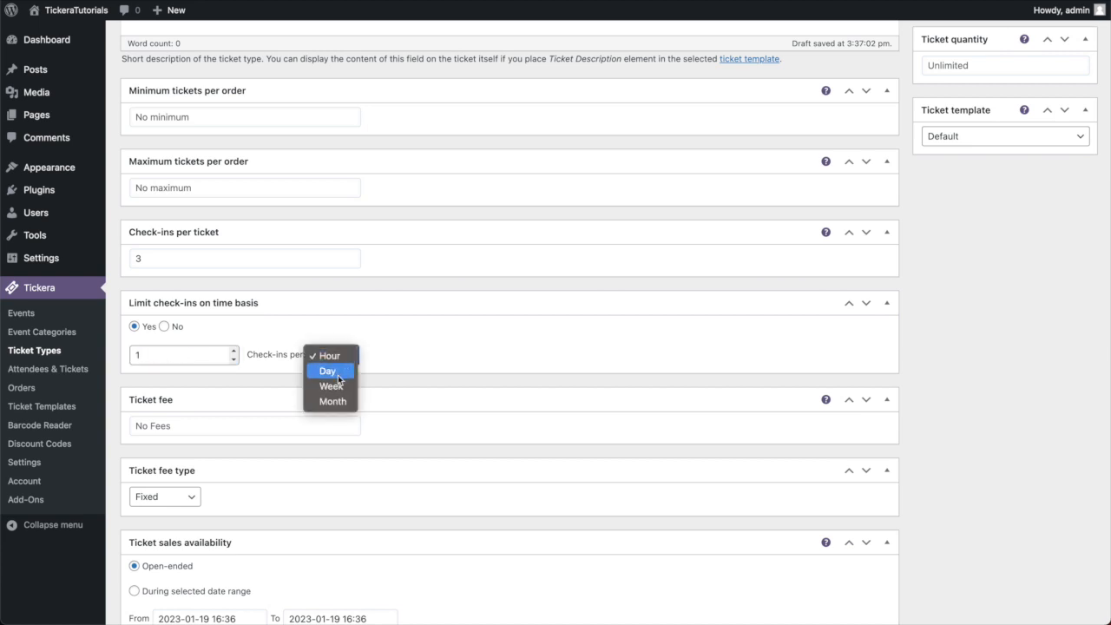
left_click(420, 346)
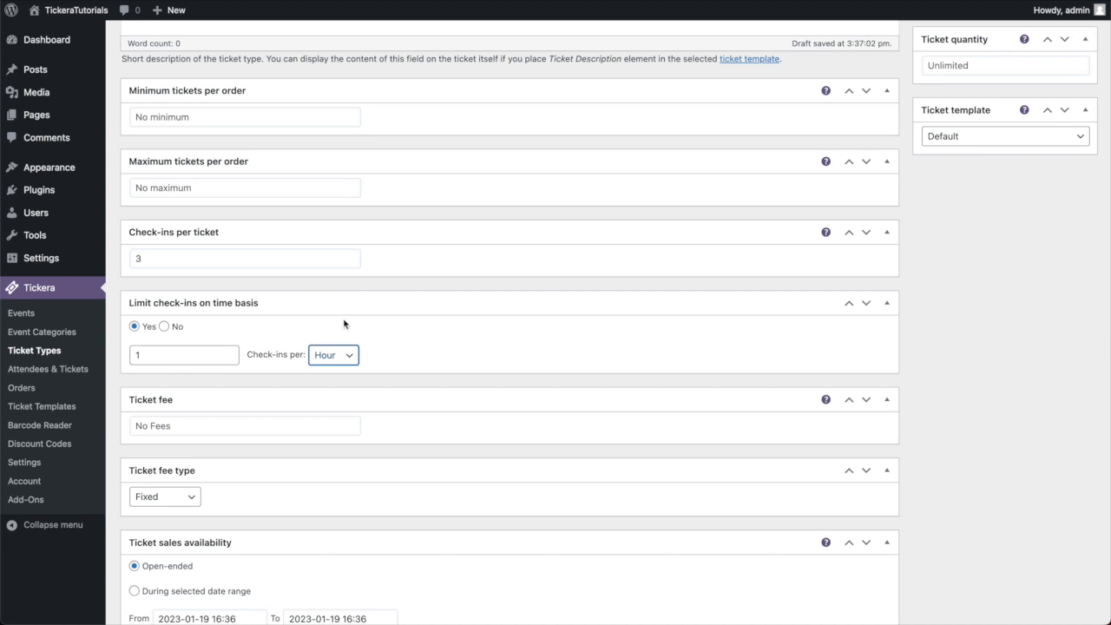
left_click(160, 259)
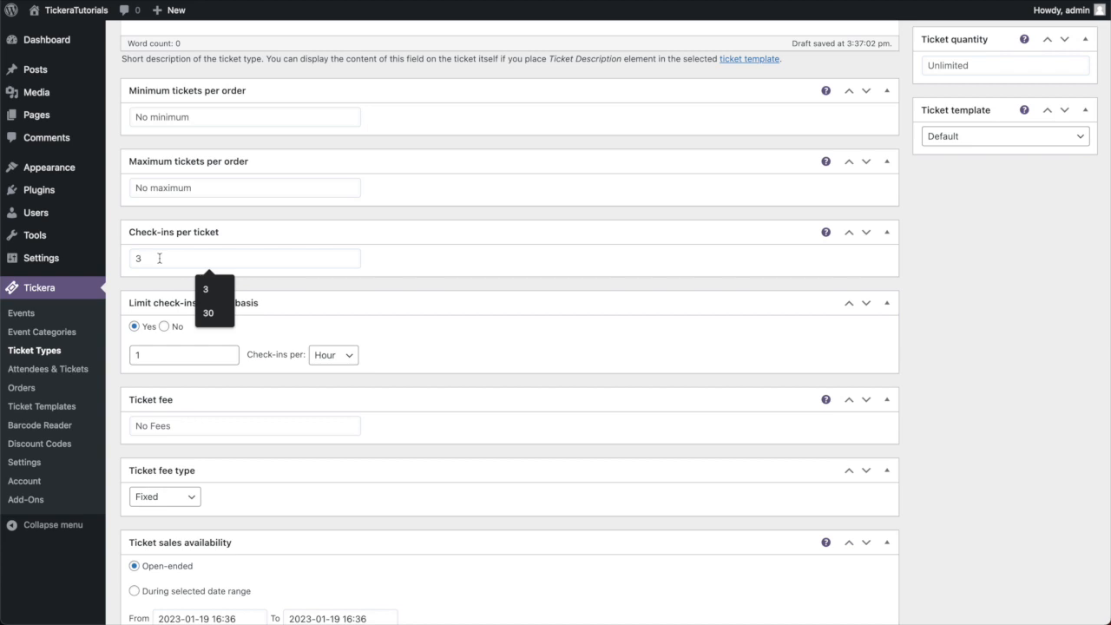
left_click(153, 353)
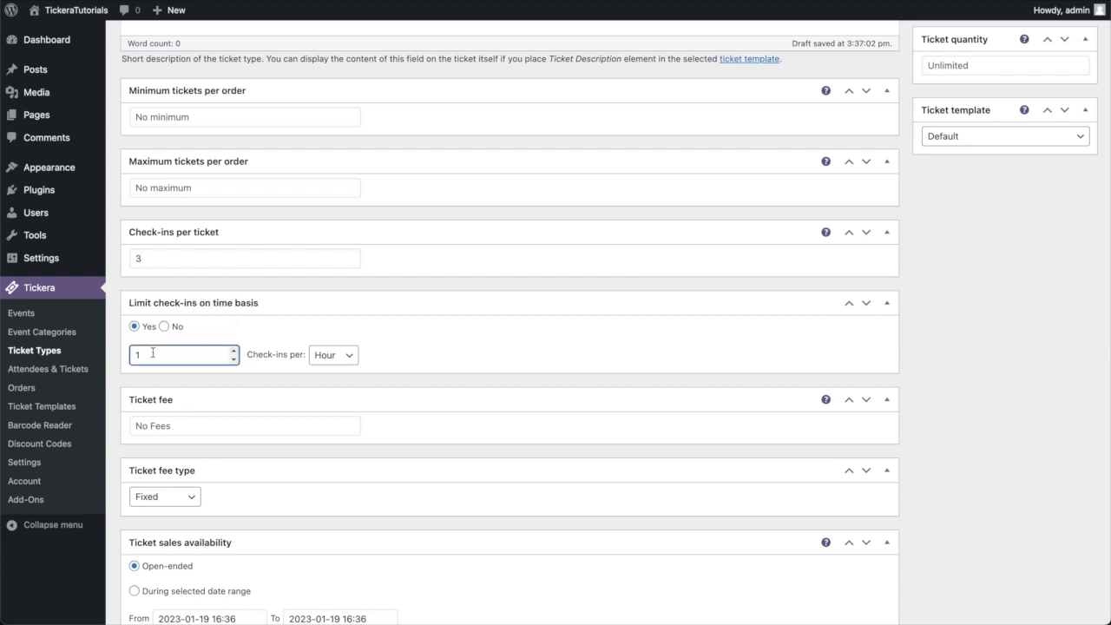
left_click(345, 355)
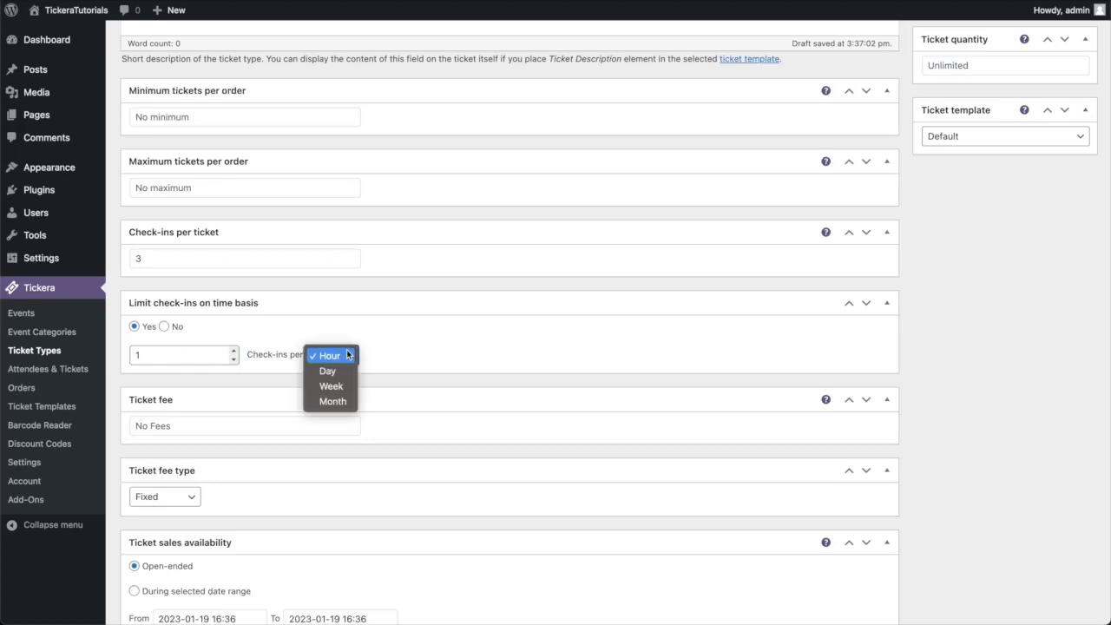
left_click(338, 372)
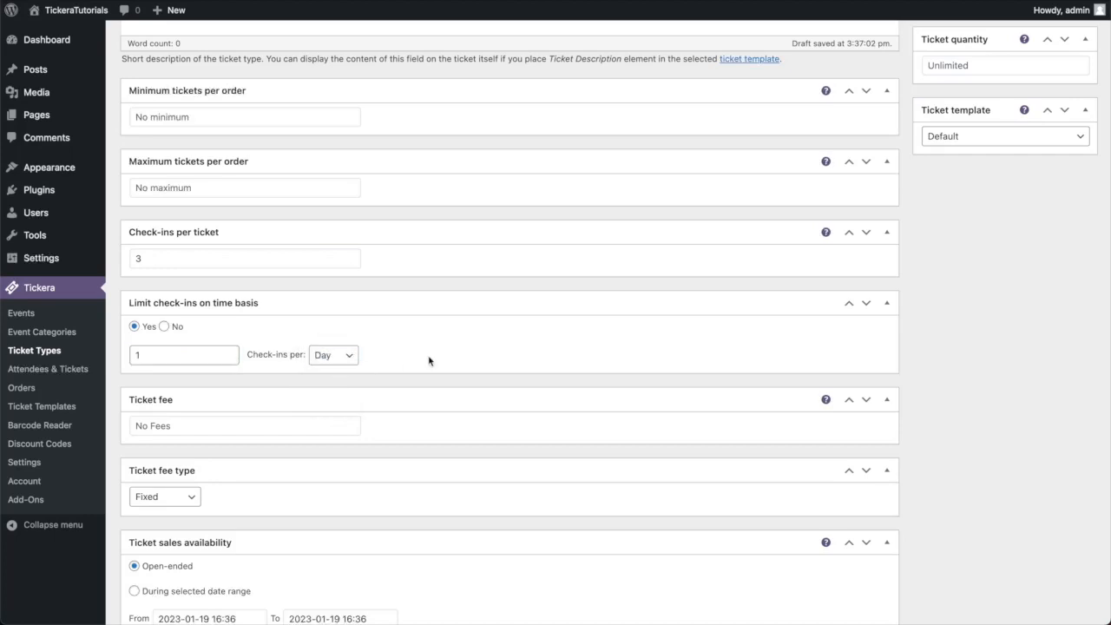
Publish the Regular ticket type and review its check-in settings.
scroll(429, 361, "up", 5)
left_click(1057, 184)
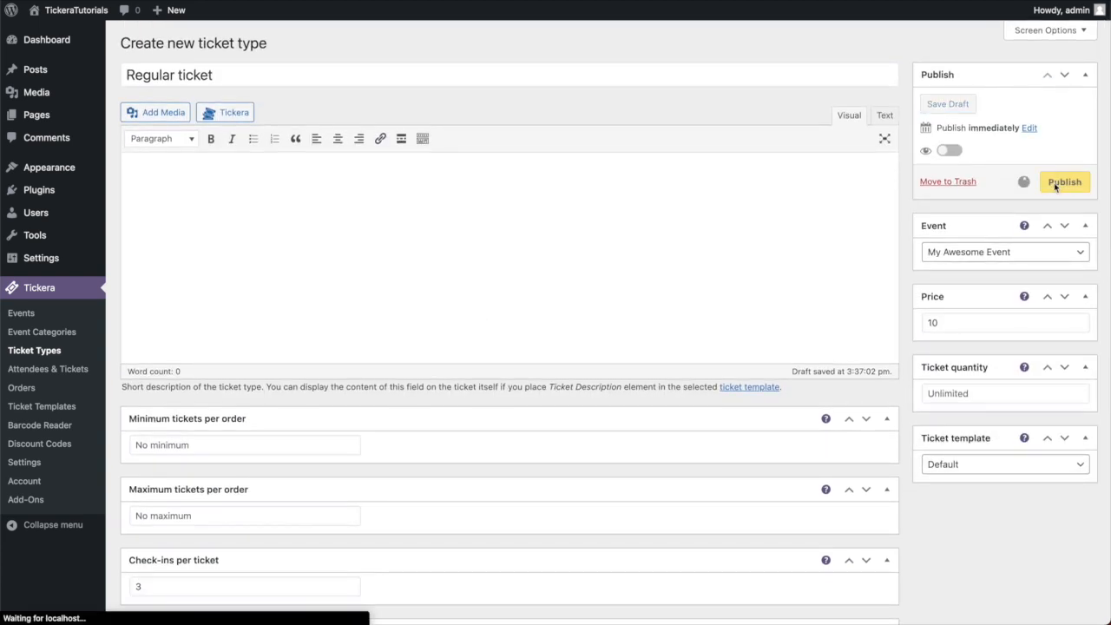
scroll(509, 283, "down", 5)
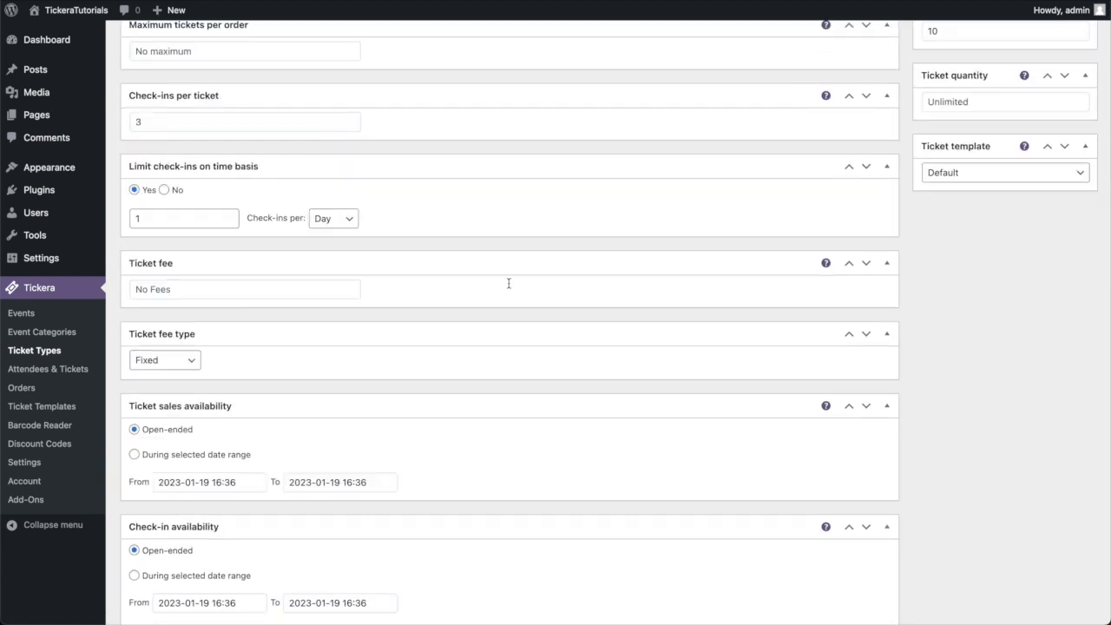
scroll(509, 283, "up", 3)
scroll(509, 283, "up", 1)
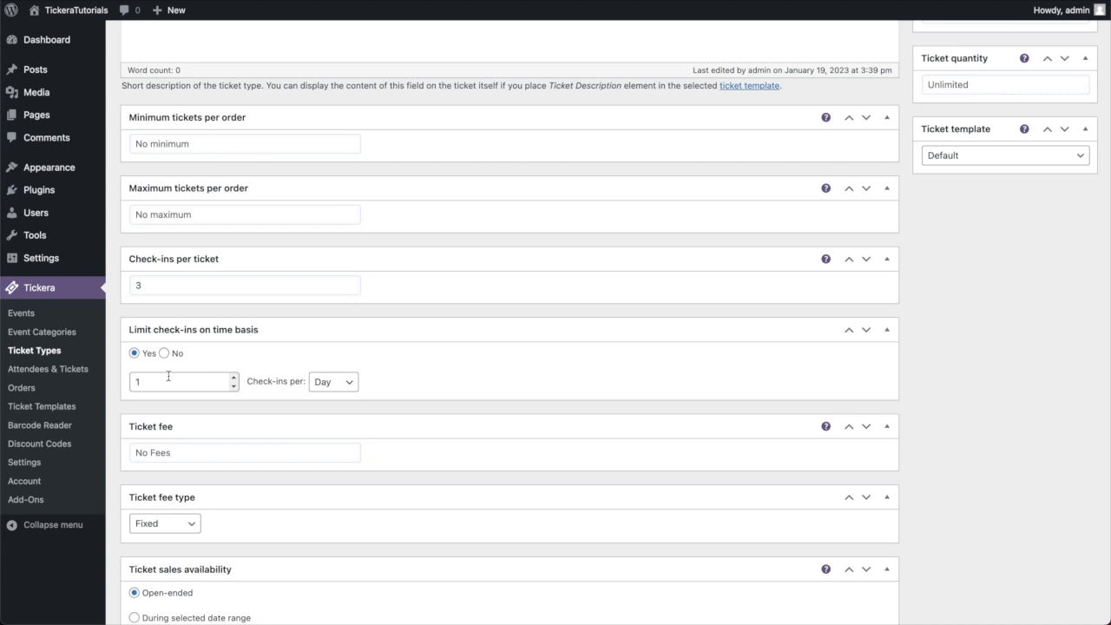
Create another event titled "My Yoga Studio" and publish it.
left_click(28, 316)
left_click(203, 46)
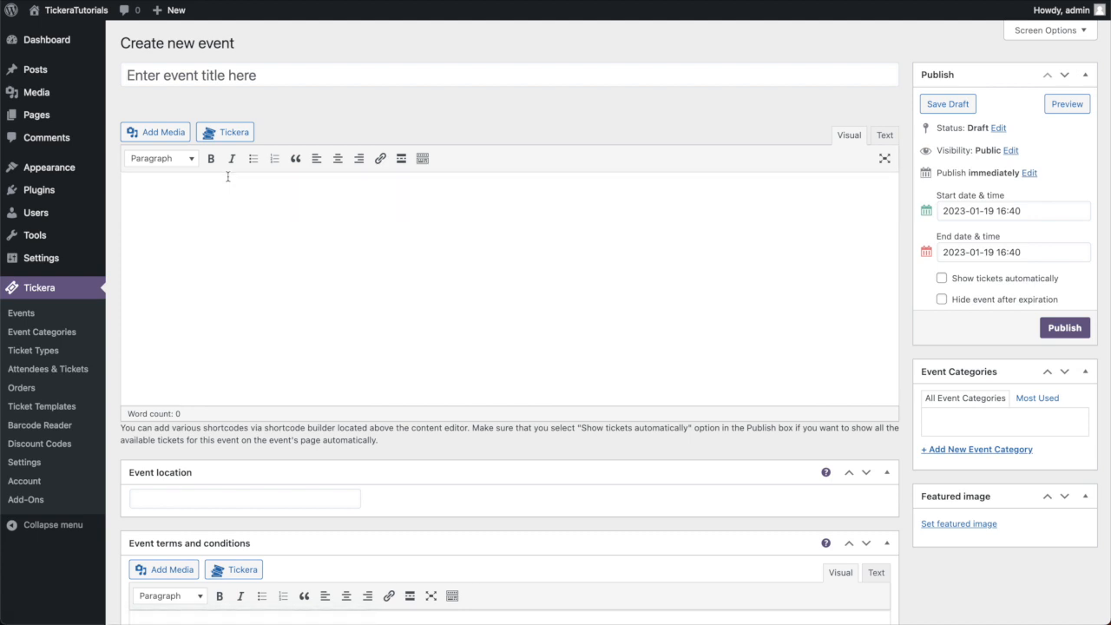
type("M")
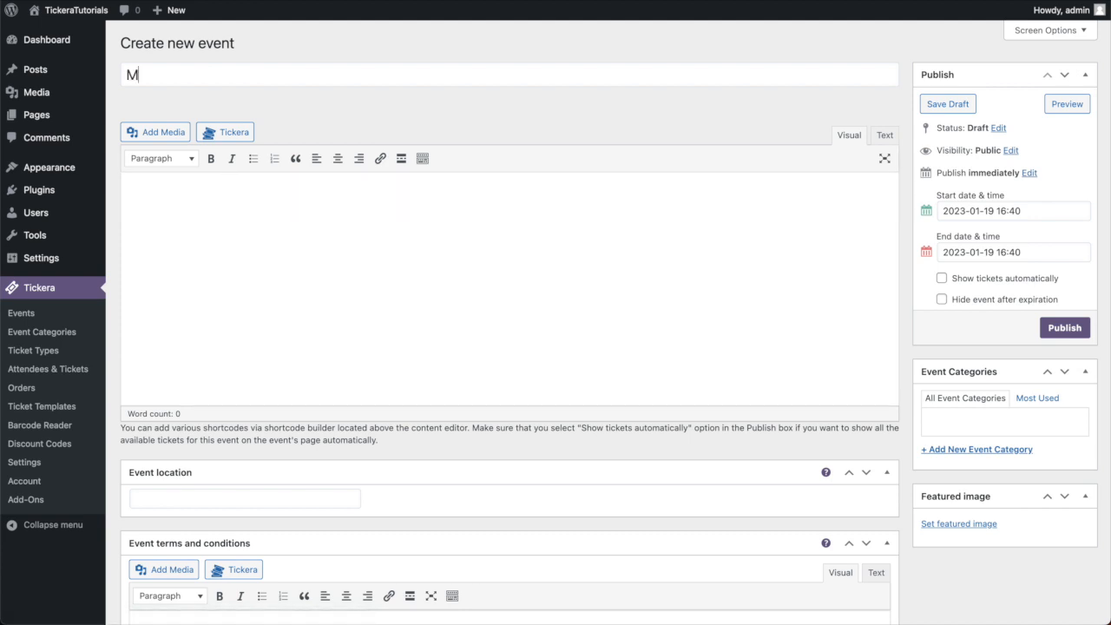
type("y Yoga Studio")
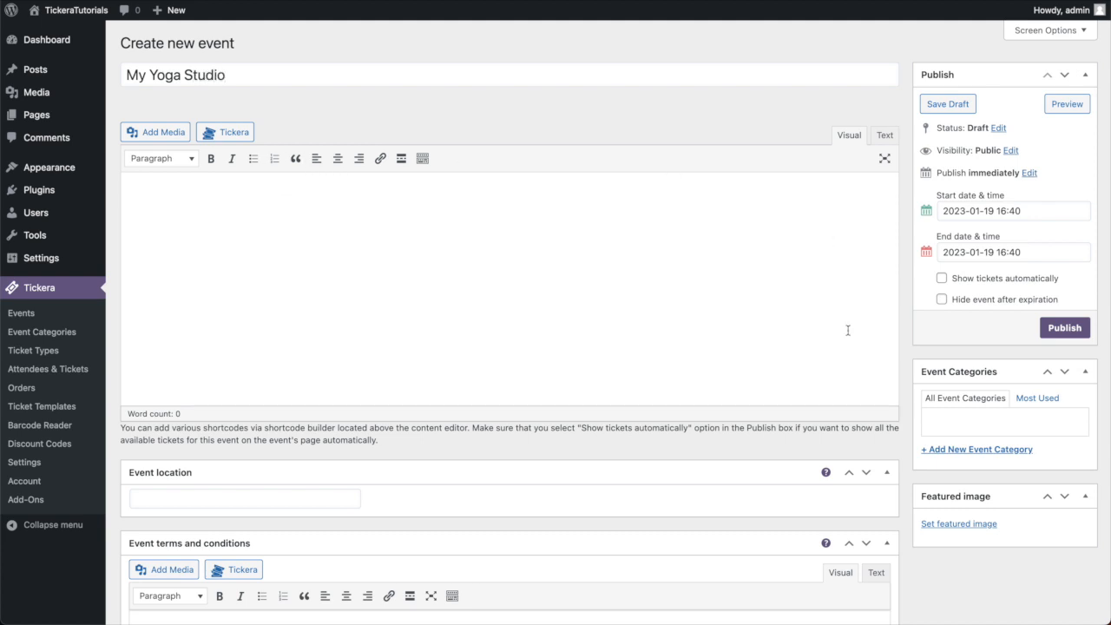
left_click(1072, 334)
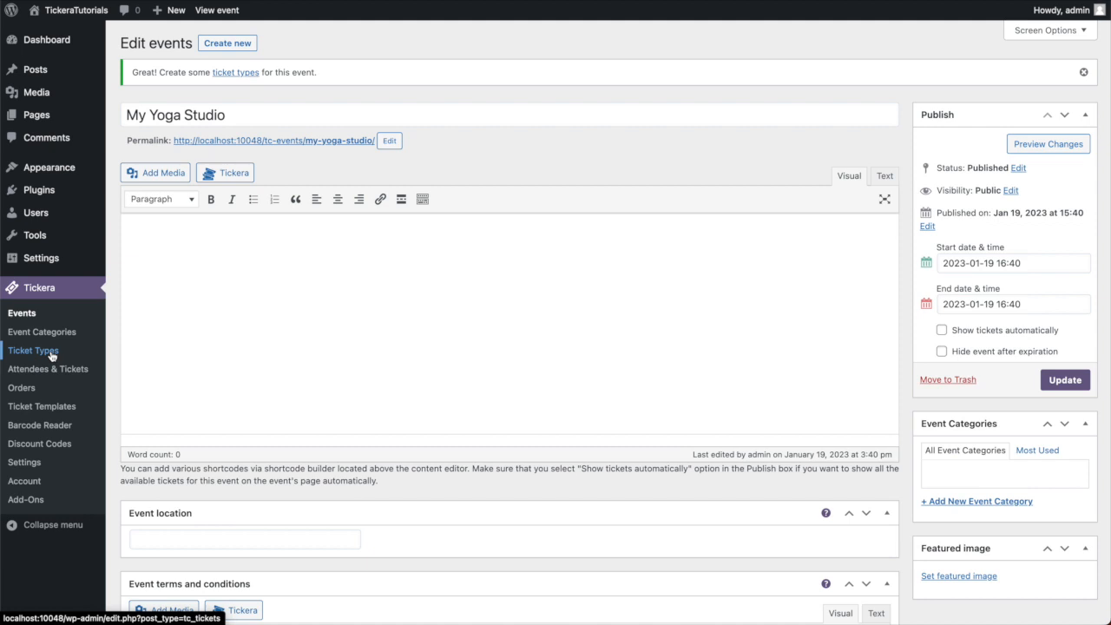
Create a new ticket type titled "One month membership" for the My Yoga Studio event with a price of 50.
left_click(33, 351)
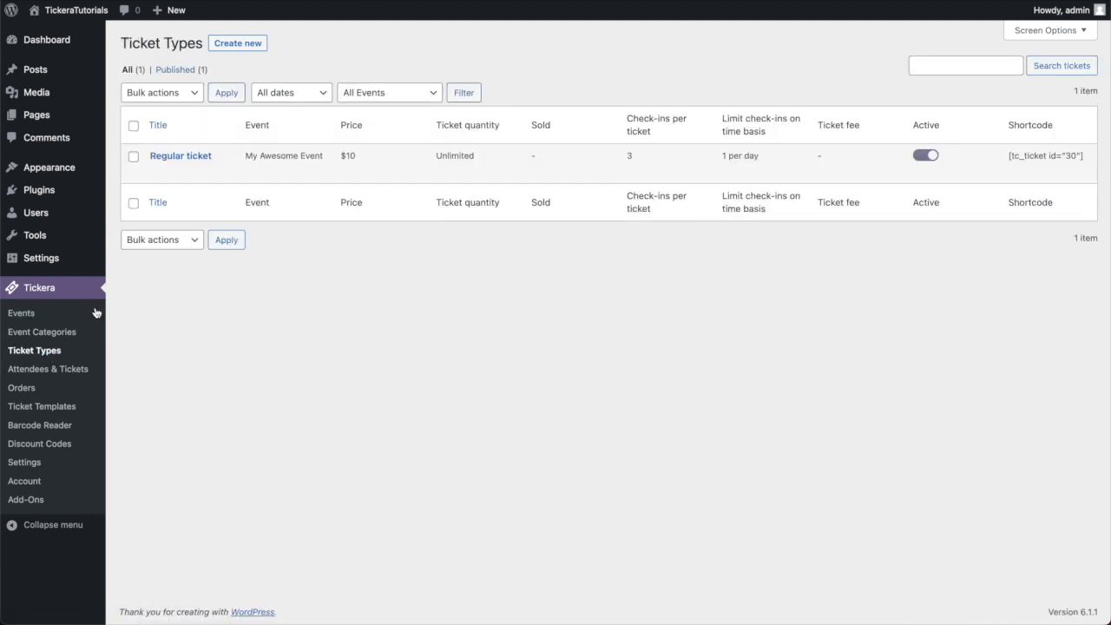
left_click(256, 41)
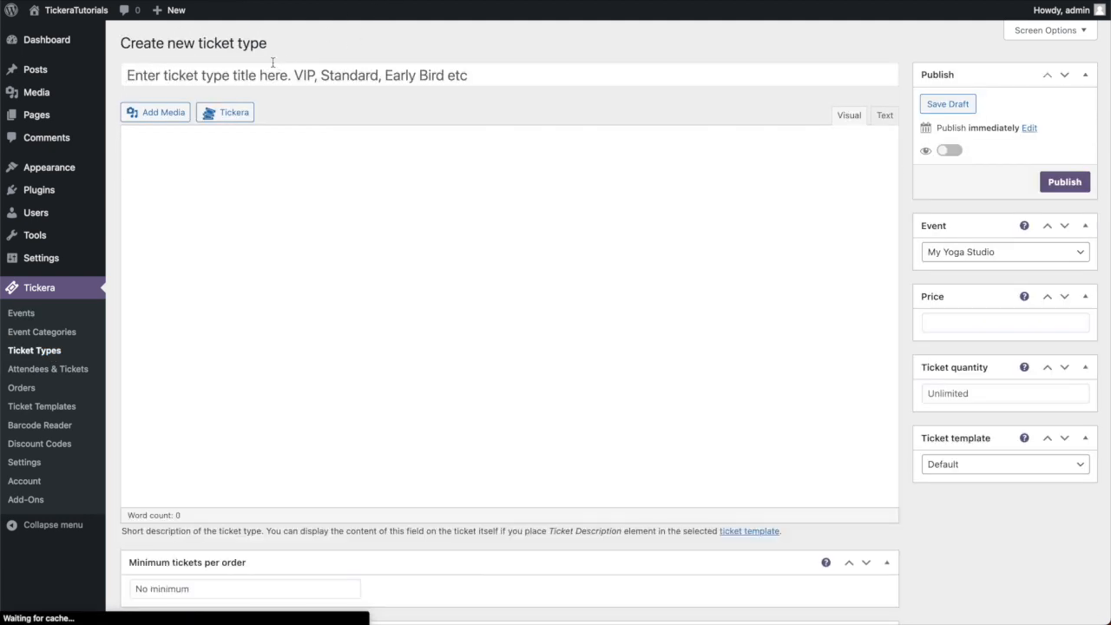
type("One month member")
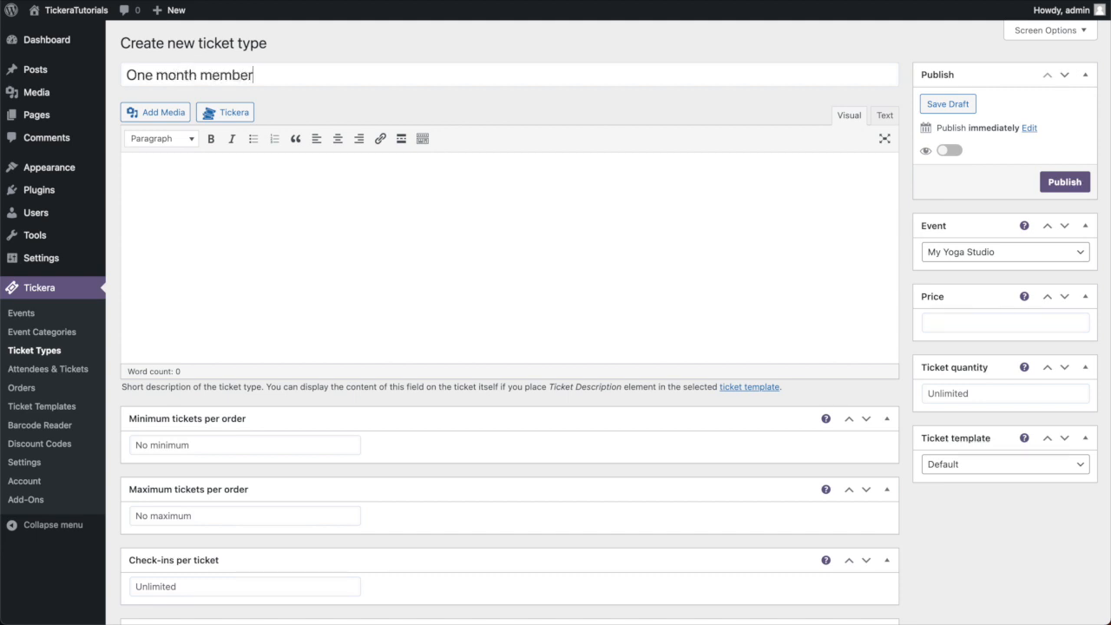
type("ship")
left_click(1003, 325)
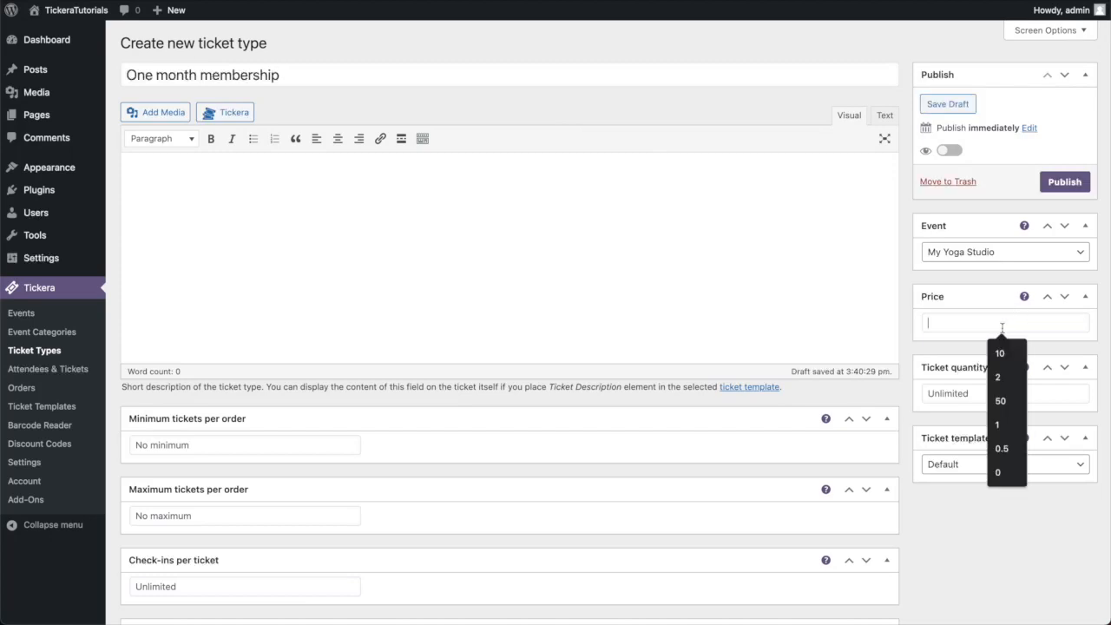
type("50")
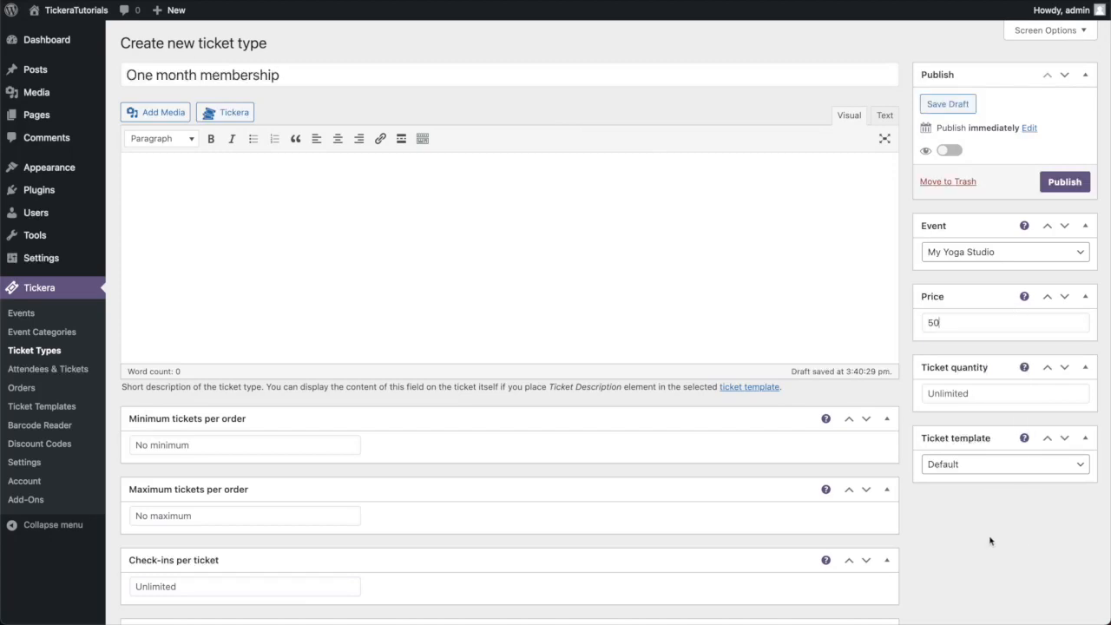
Set the check-ins per ticket of the One month membership to 30.
scroll(989, 541, "down", 3)
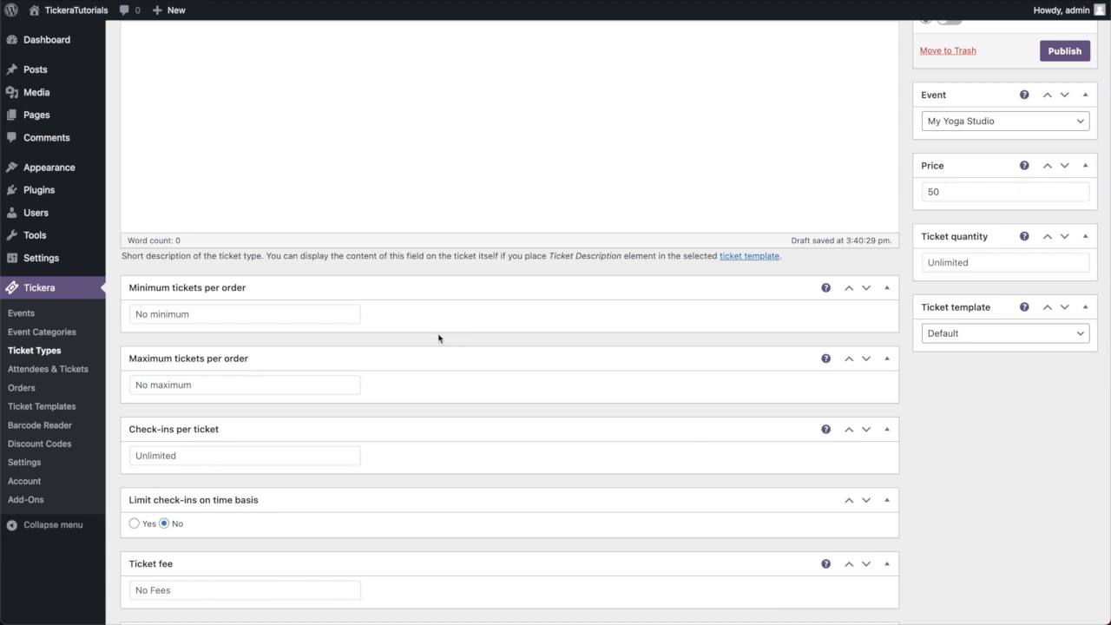
scroll(439, 338, "down", 3)
scroll(439, 338, "up", 6)
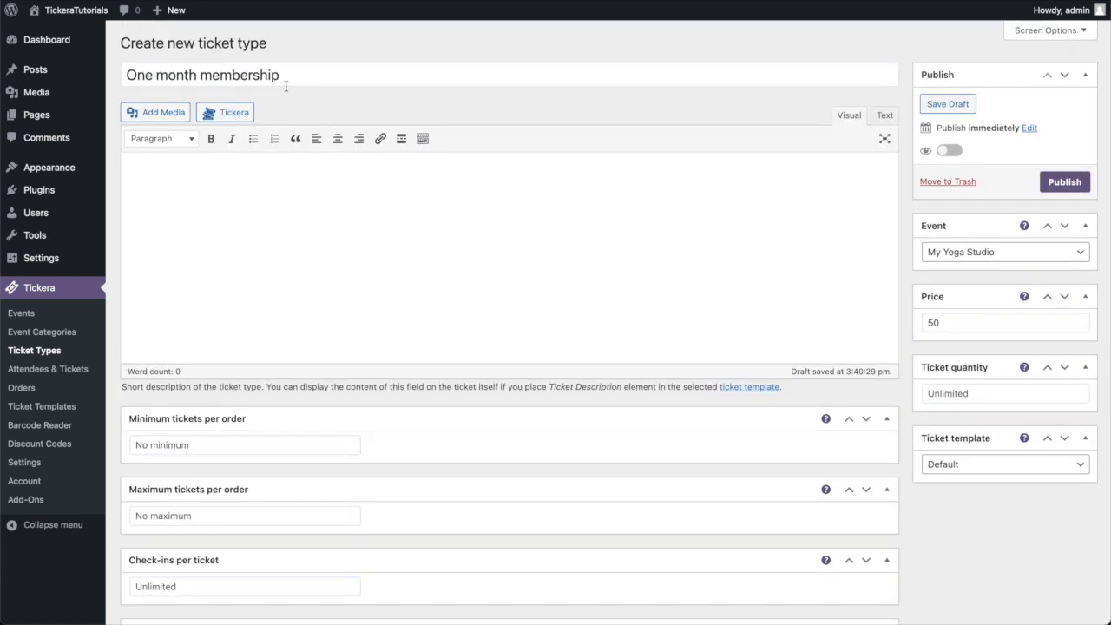
scroll(285, 87, "down", 6)
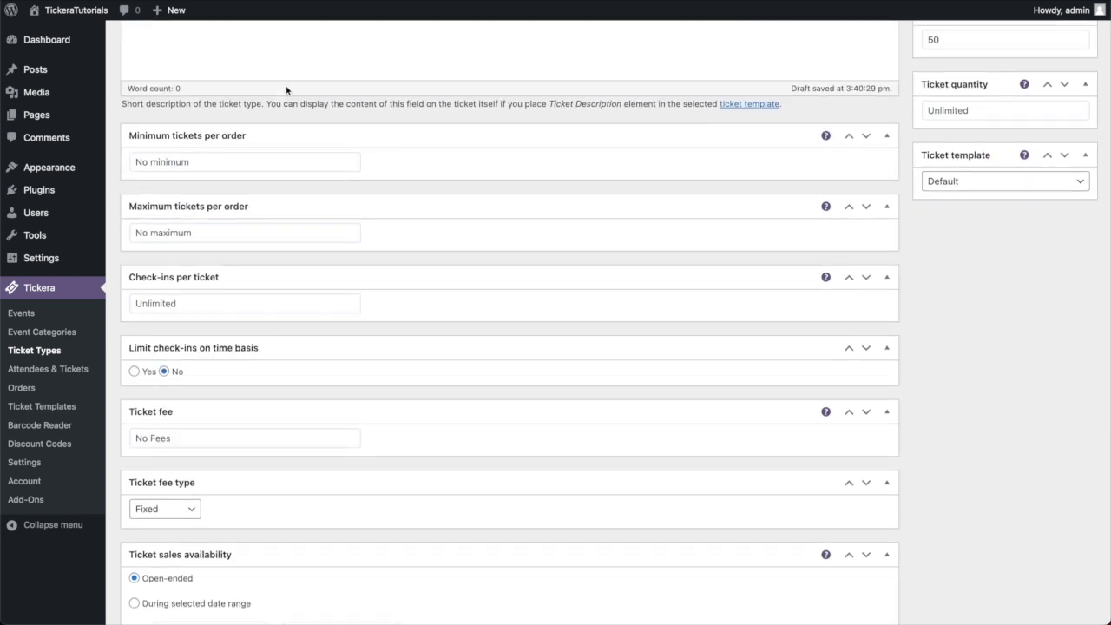
left_click(254, 310)
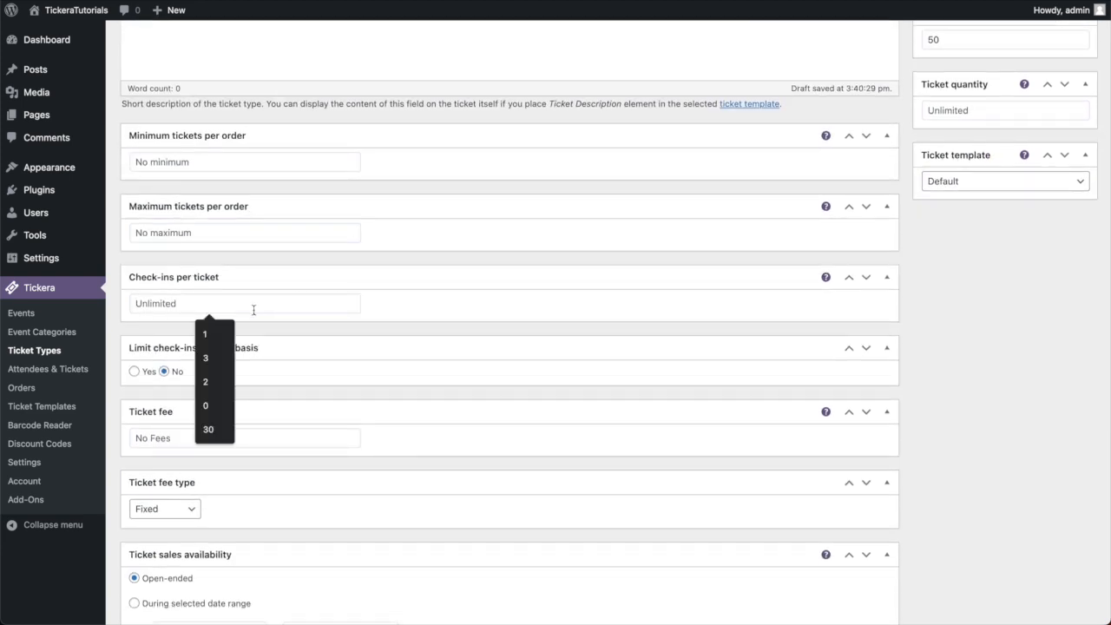
type("30")
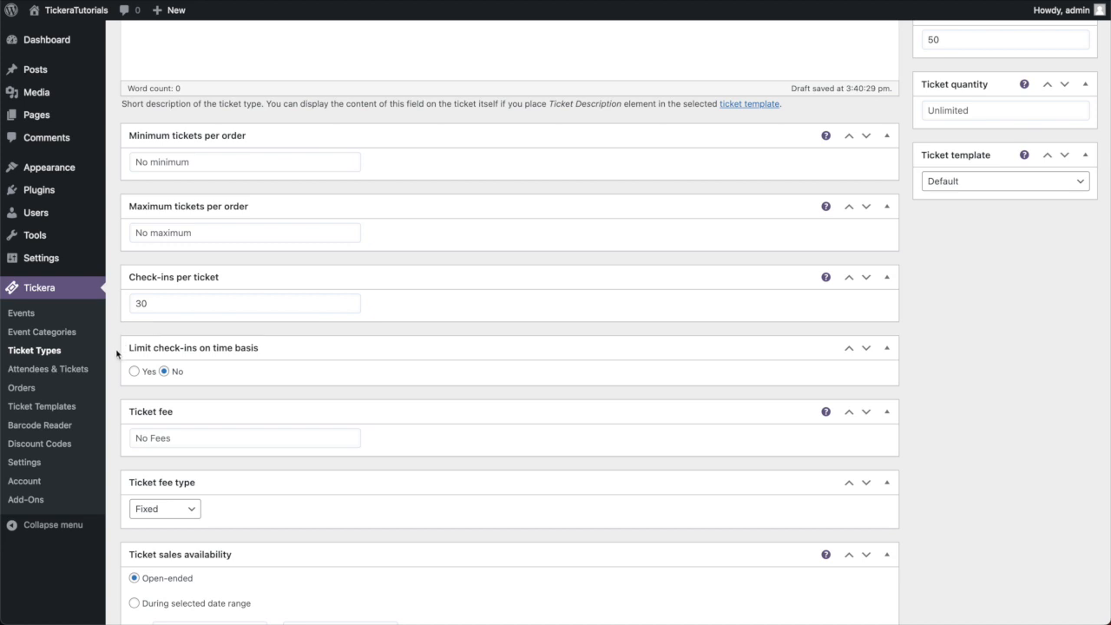
Enable limiting the membership's check-ins on a time basis and allow 1 check-in per Day.
left_click(134, 371)
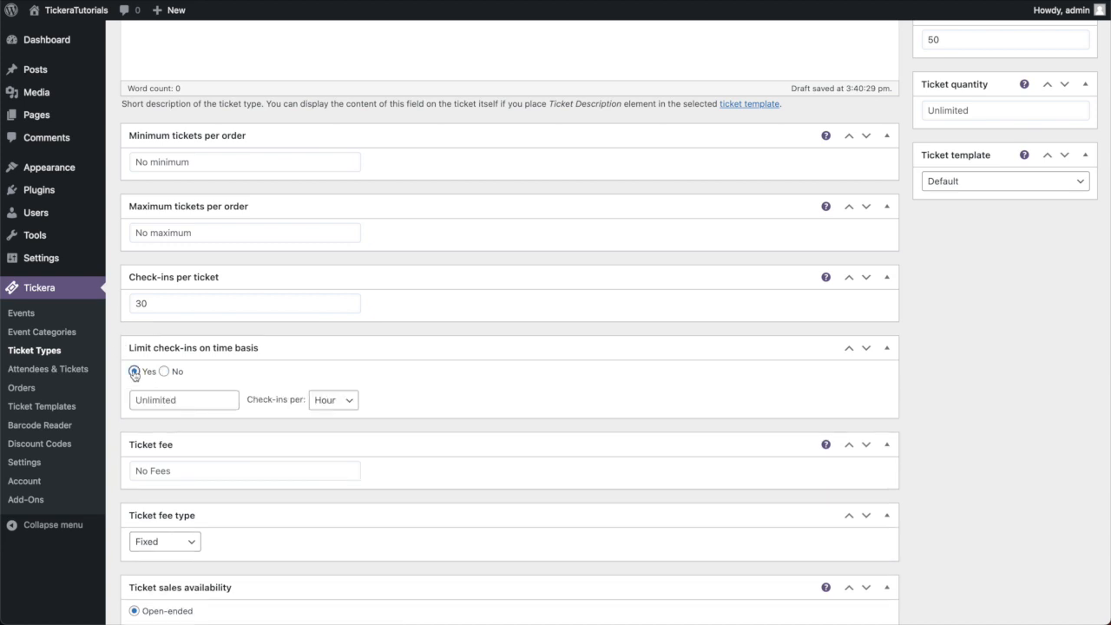
left_click(178, 399)
type("1")
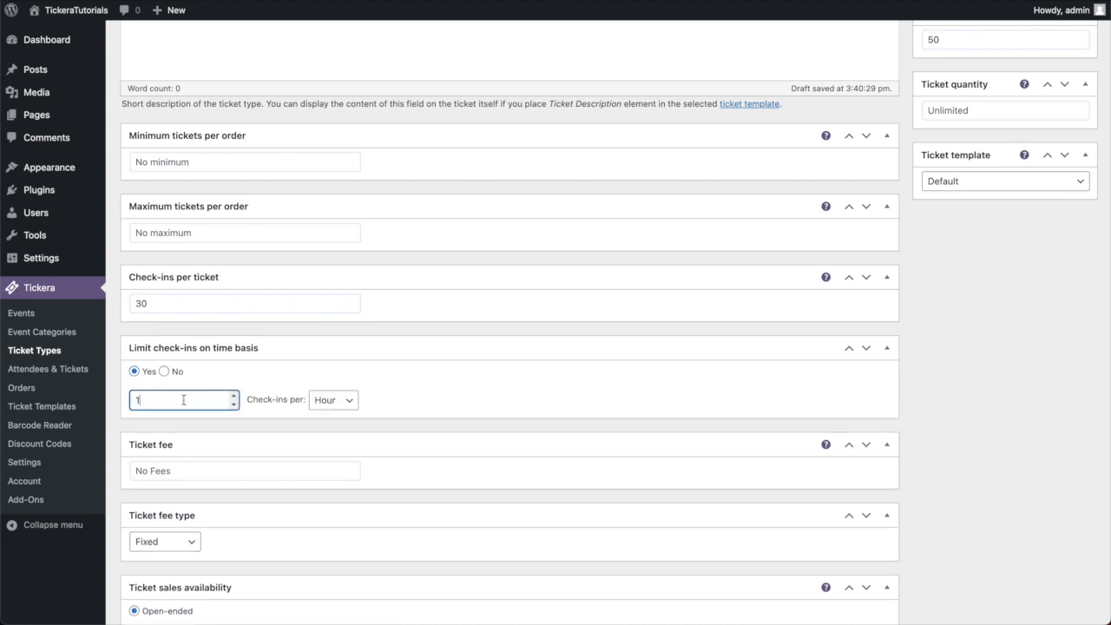
left_click(346, 401)
left_click(341, 418)
left_click(408, 403)
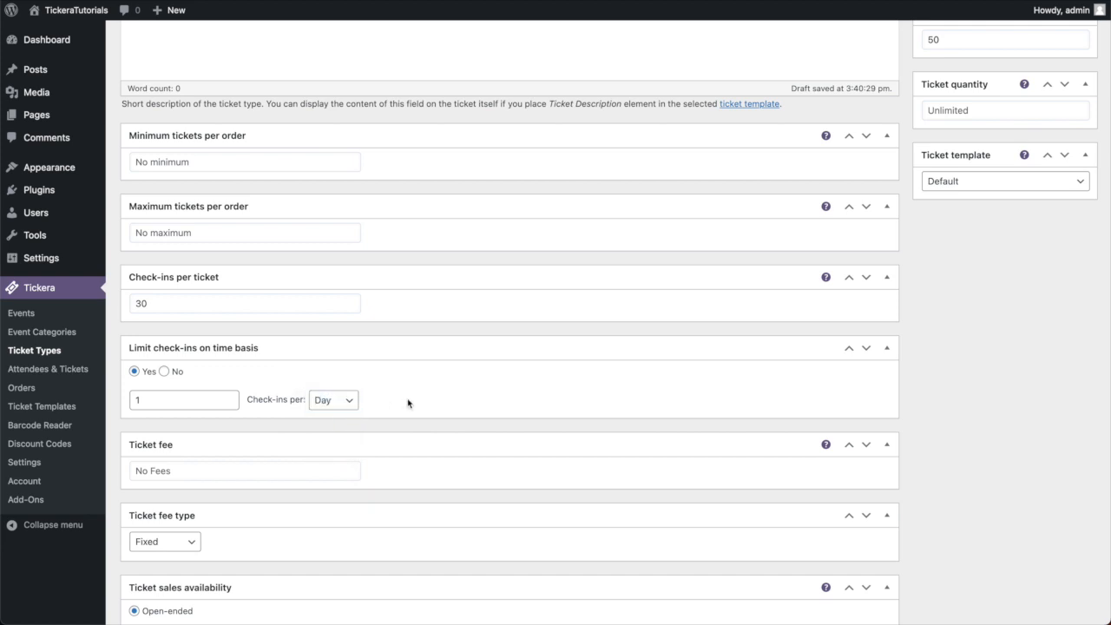
Set the membership's check-in availability to within 30 days after the first check-in.
scroll(408, 403, "down", 10)
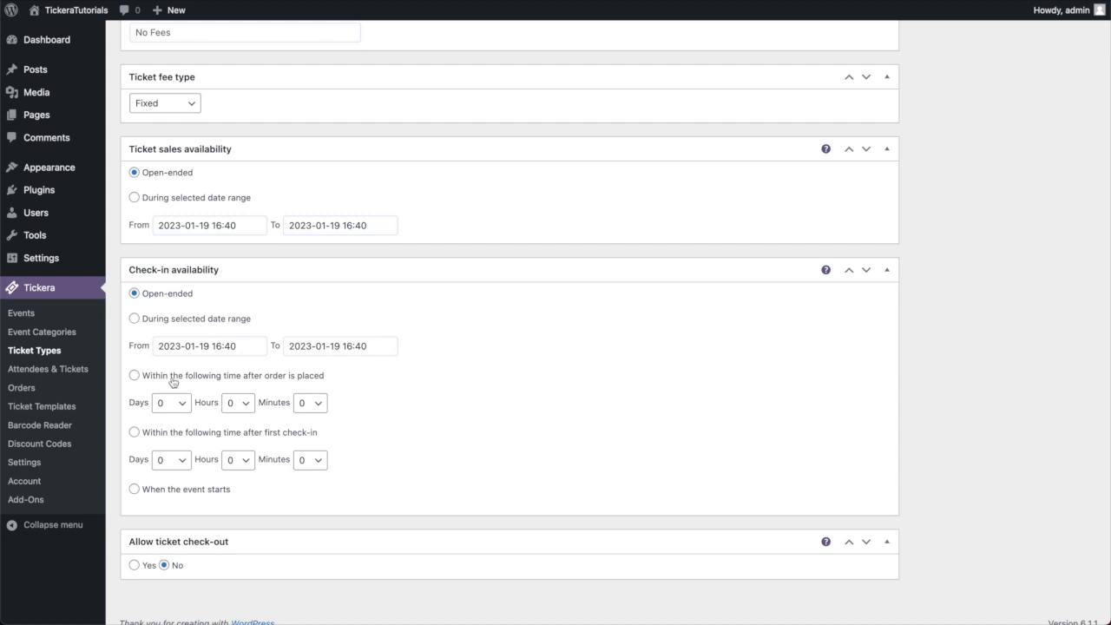
scroll(338, 286, "up", 15)
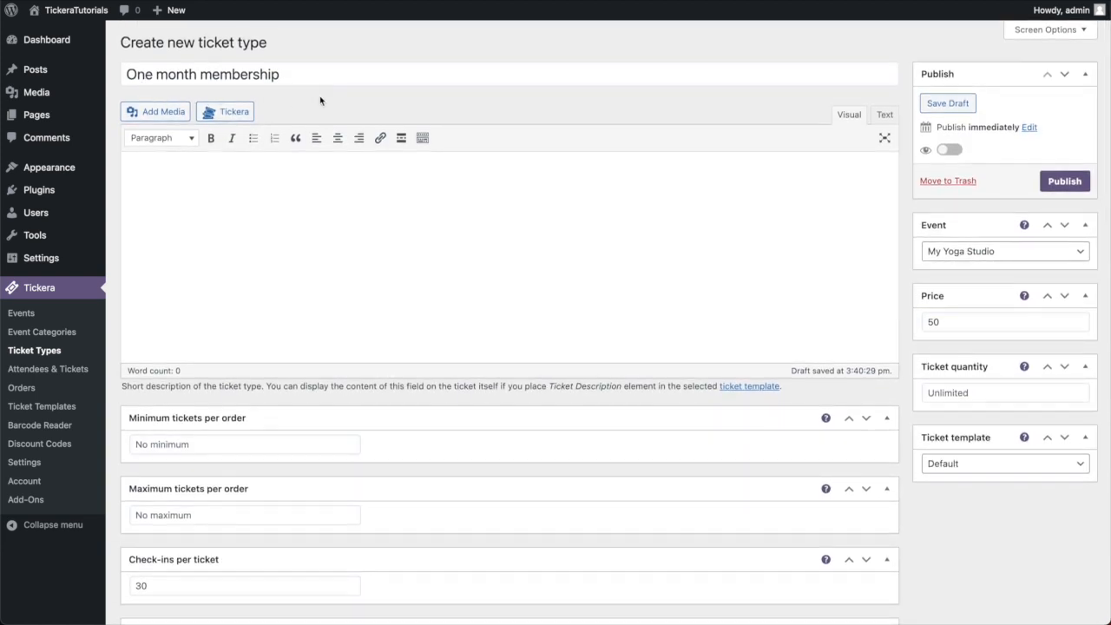
scroll(319, 101, "down", 15)
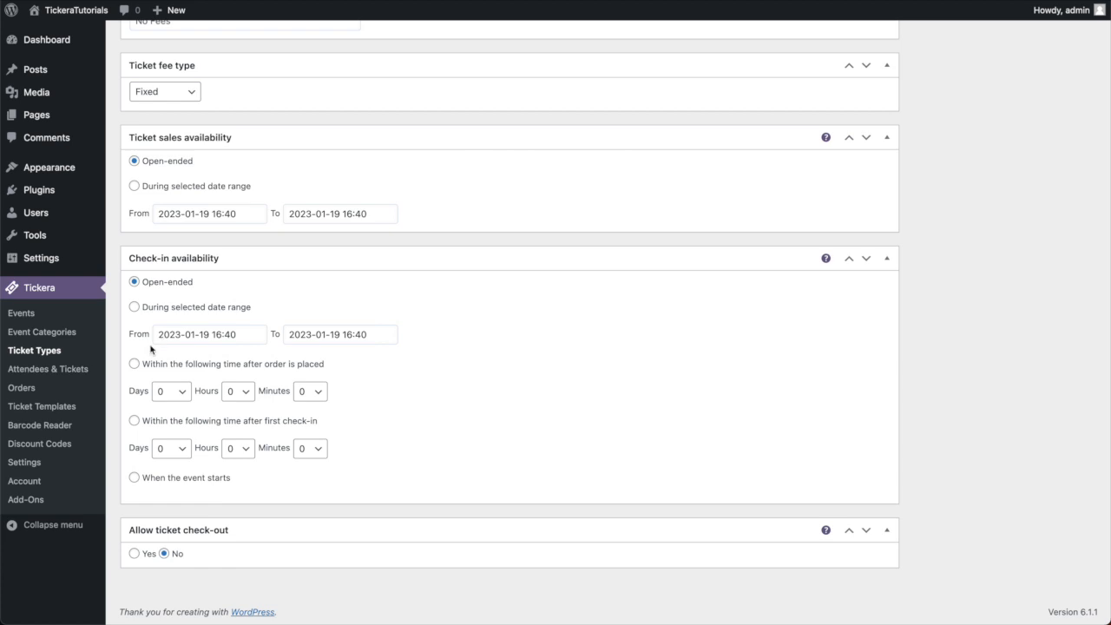
left_click(139, 421)
left_click(184, 452)
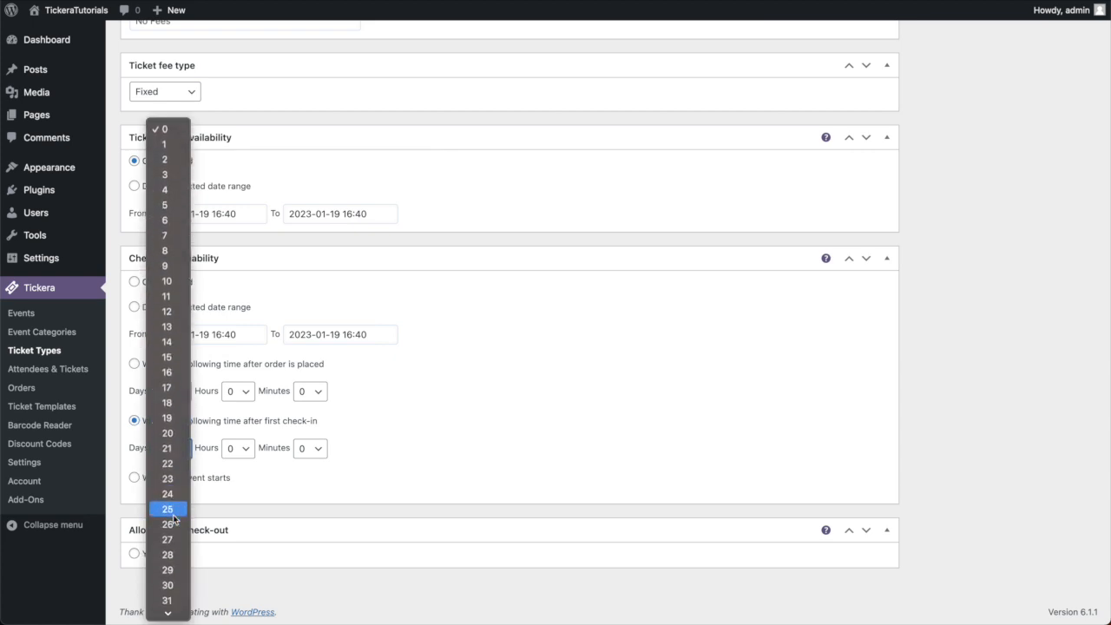
left_click(167, 585)
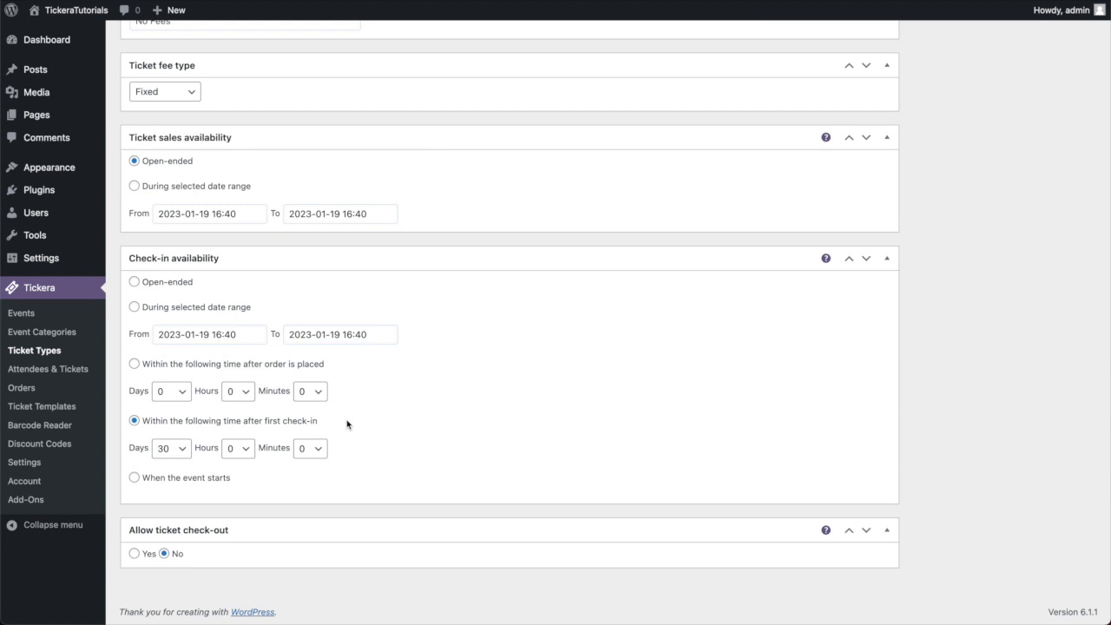
Switch the membership's check-in availability to within 30 days after the order is placed.
left_click(185, 368)
left_click(178, 399)
scroll(182, 514, "down", 10)
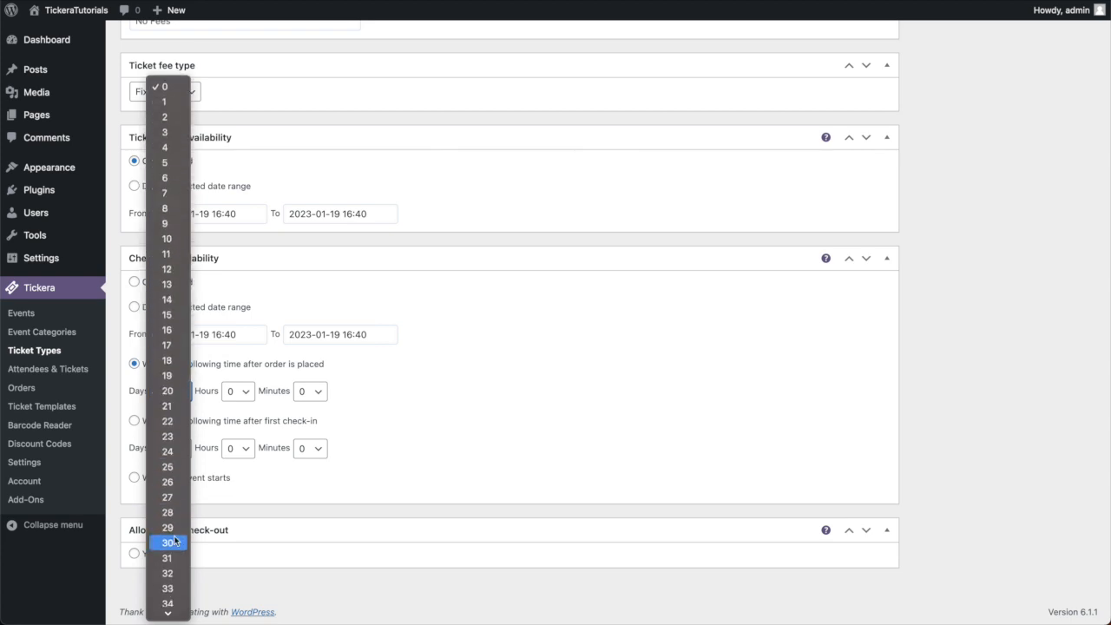
left_click(174, 543)
left_click(410, 413)
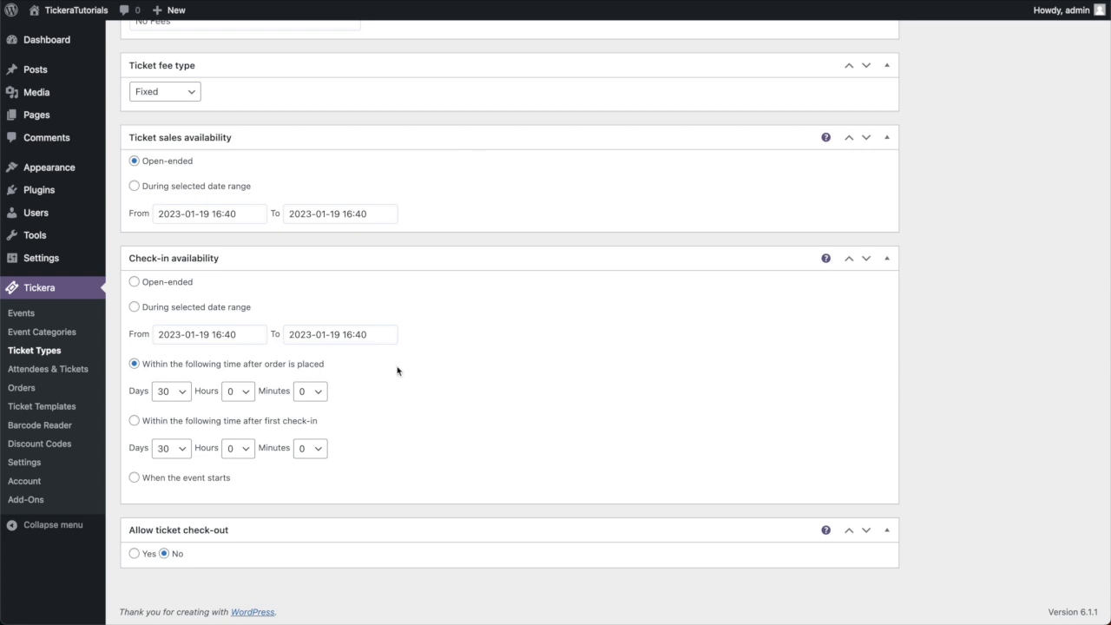
Review the One month membership's title, check-ins per ticket, time-based limit and check-in availability.
scroll(398, 371, "up", 15)
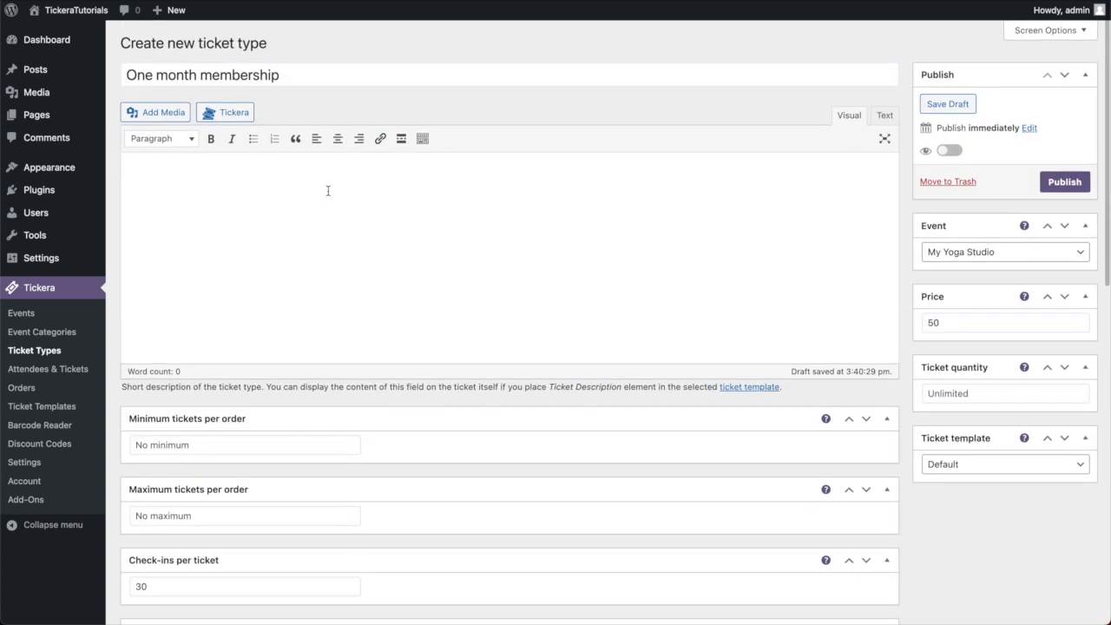
scroll(379, 307, "down", 3)
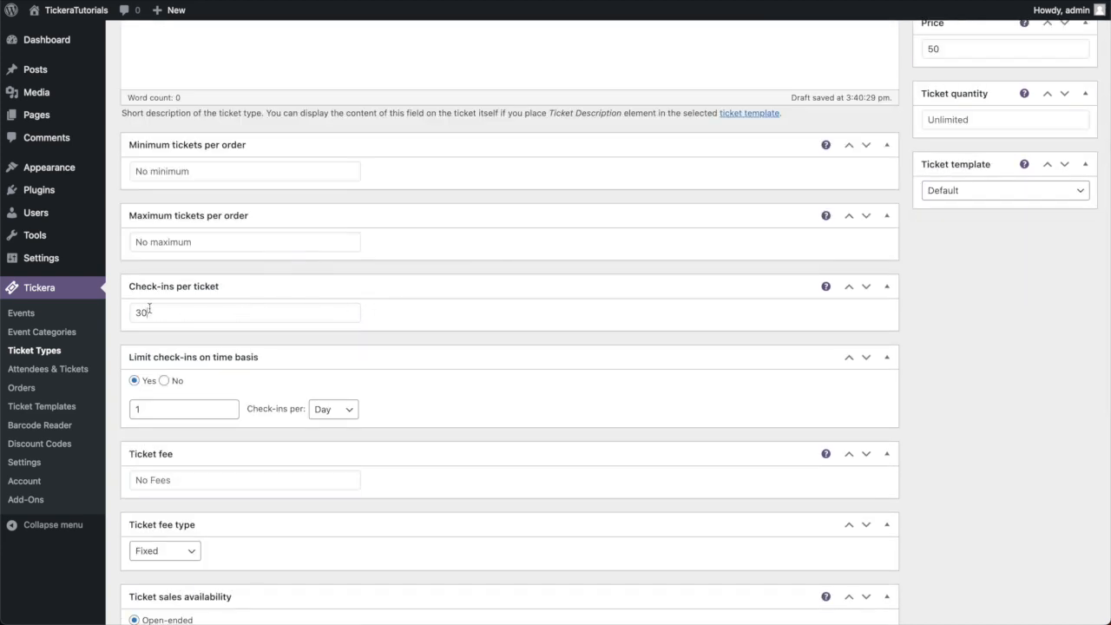
left_click(149, 311)
left_click(198, 409)
scroll(199, 408, "down", 3)
scroll(199, 409, "down", 2)
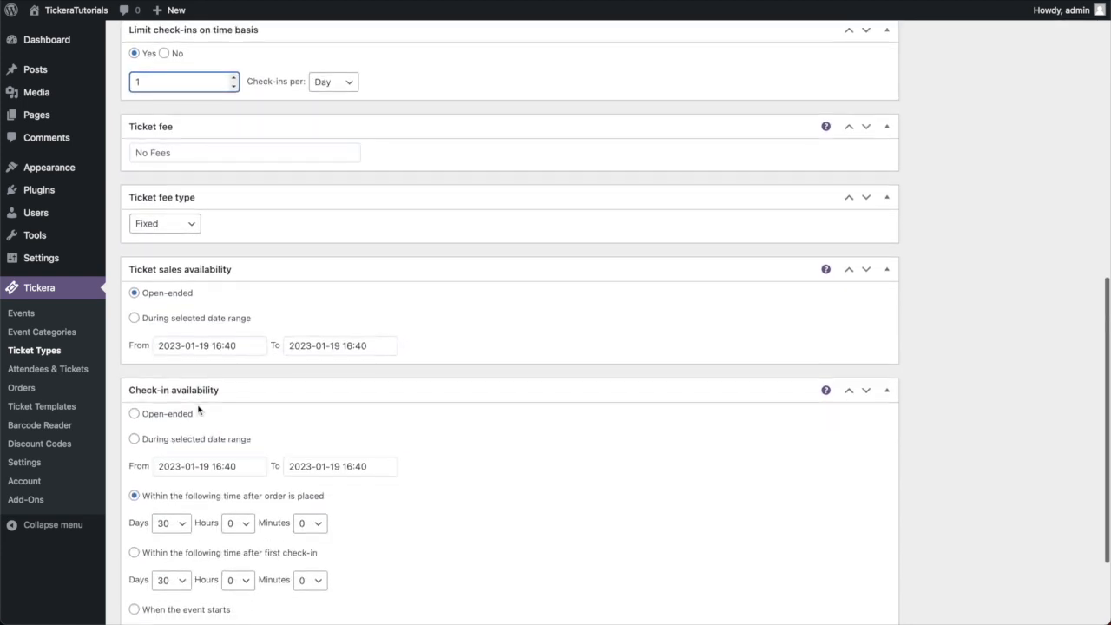
scroll(235, 340, "down", 1)
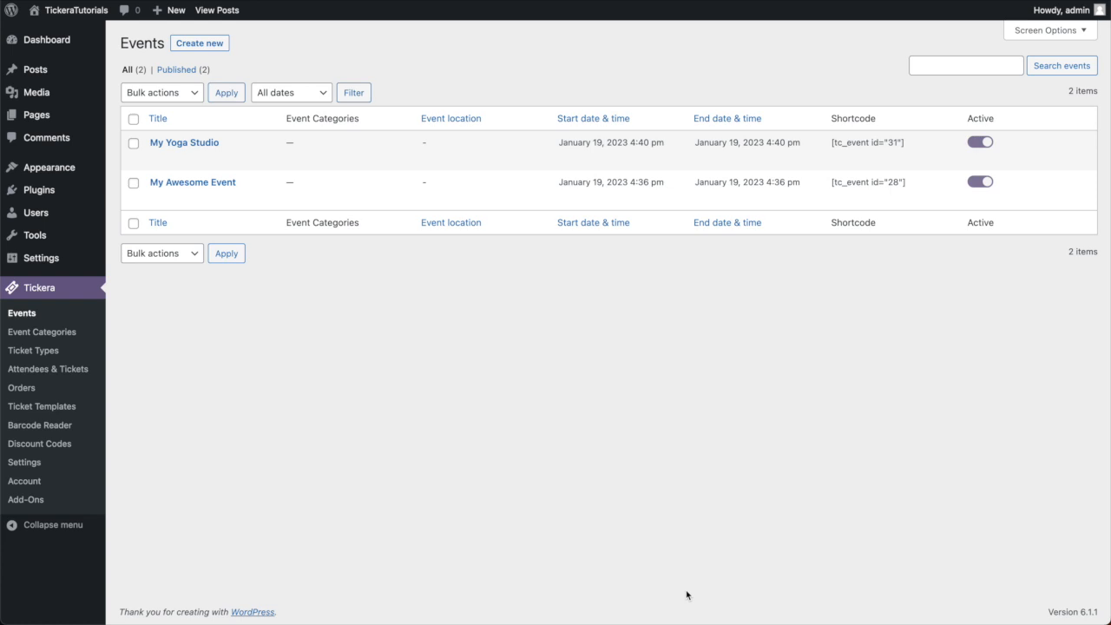
Create another event titled "Sports Event" and publish it.
left_click(209, 43)
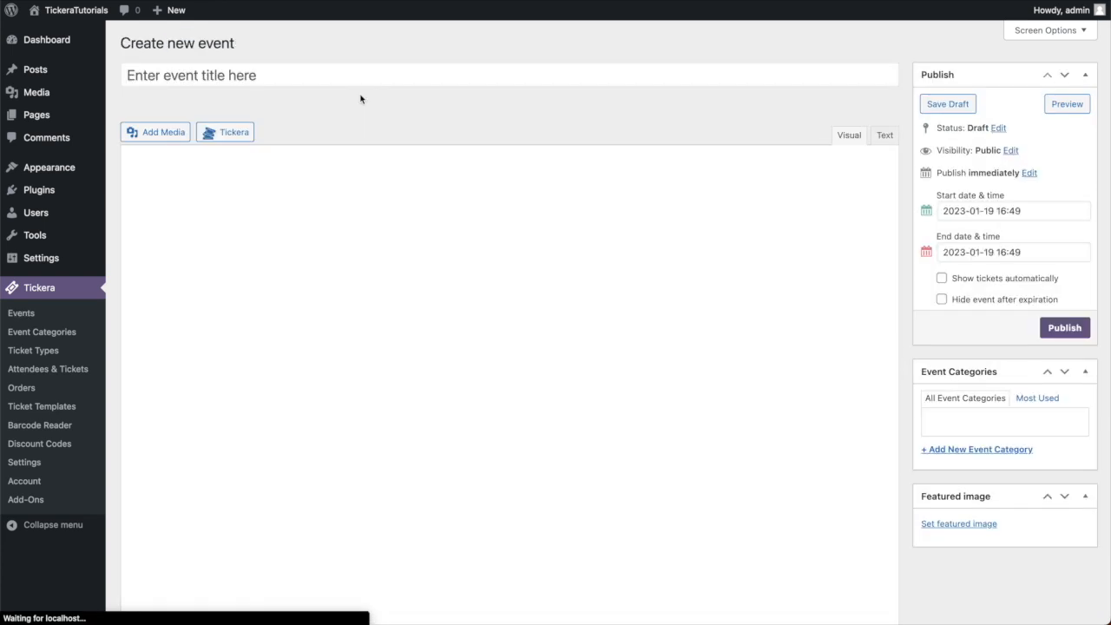
type("Sports Event")
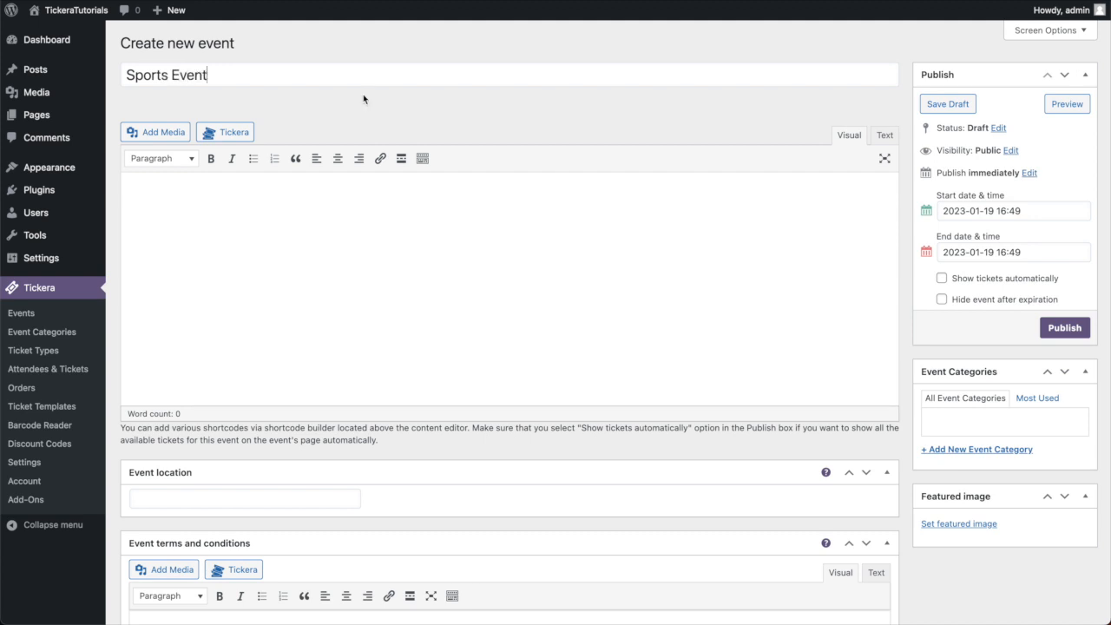
left_click(1057, 334)
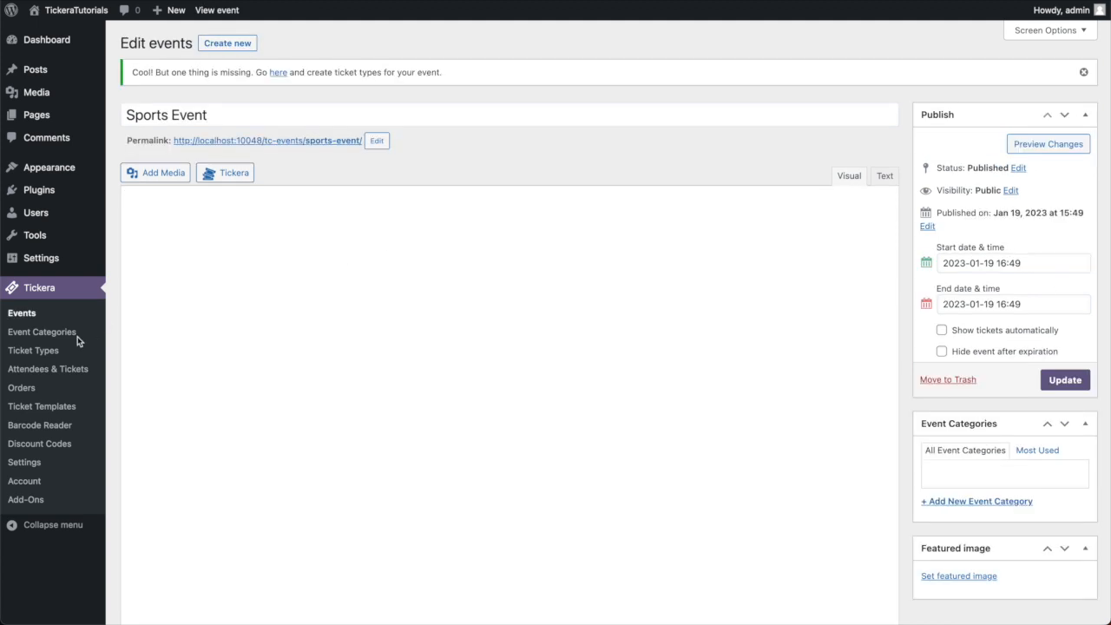
Start a new ticket type for the Sports Event and title it "Seasonal ticket".
left_click(49, 353)
left_click(256, 44)
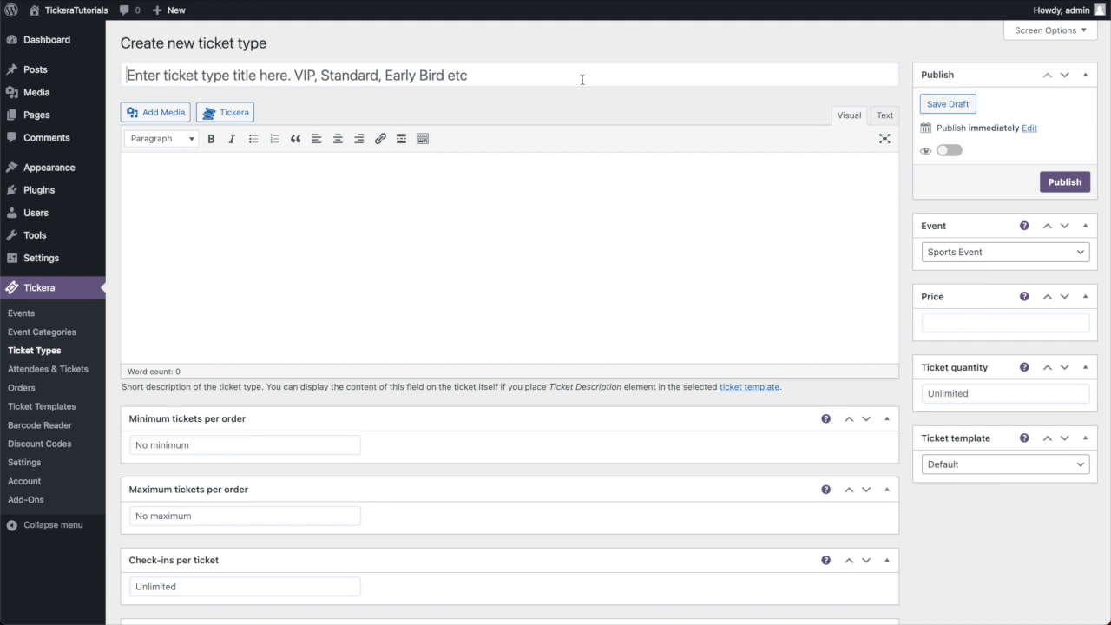
type("Sean")
key("BackSpace")
type("a")
key("BackSpace")
type("sonal ticket")
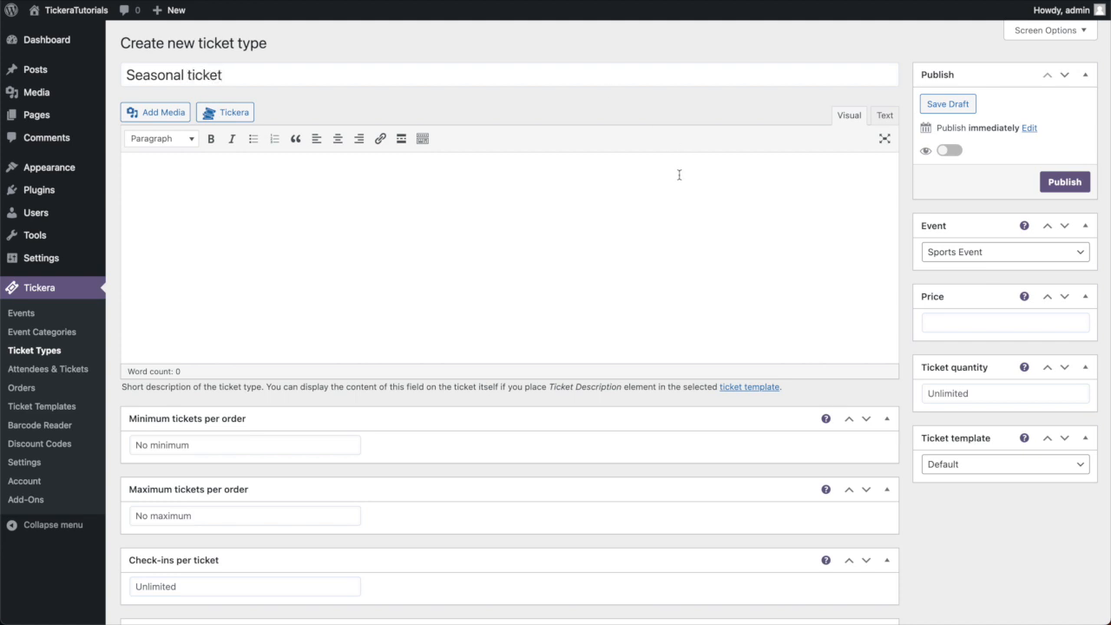
Set the Seasonal ticket's check-ins per ticket to 52 and enable limiting its check-ins on a time basis.
scroll(612, 224, "down", 3)
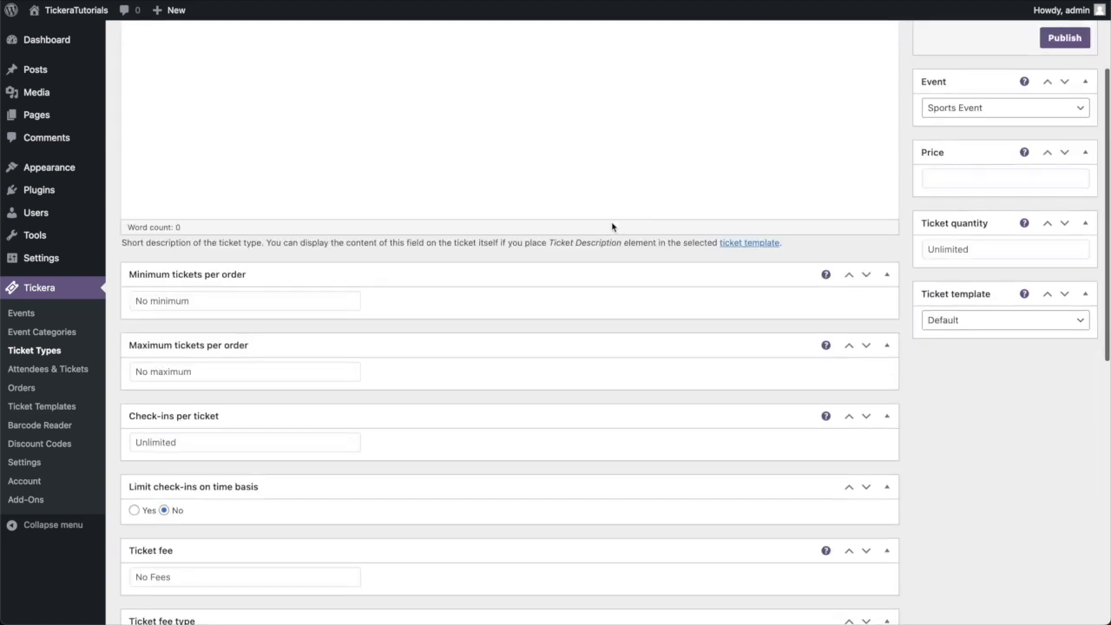
scroll(612, 227, "down", 3)
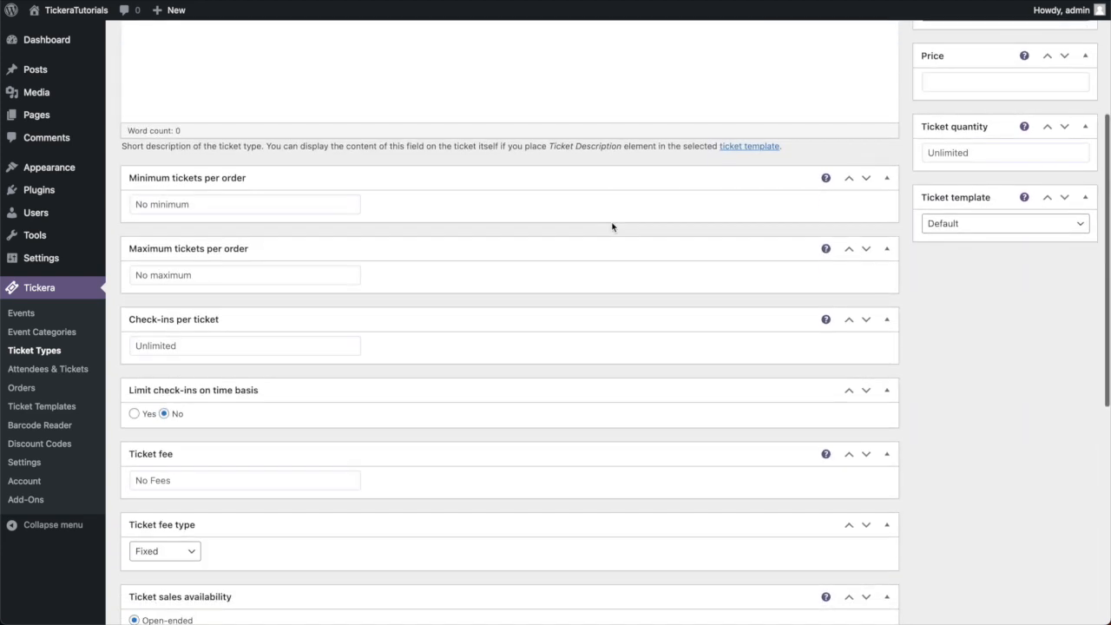
scroll(612, 226, "down", 2)
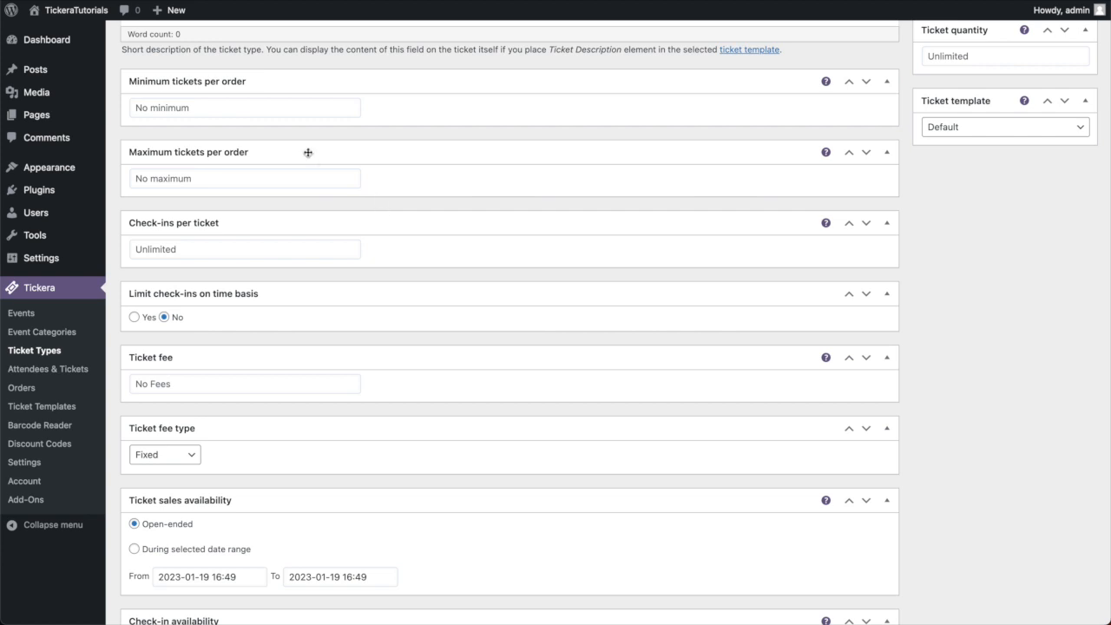
left_click(207, 250)
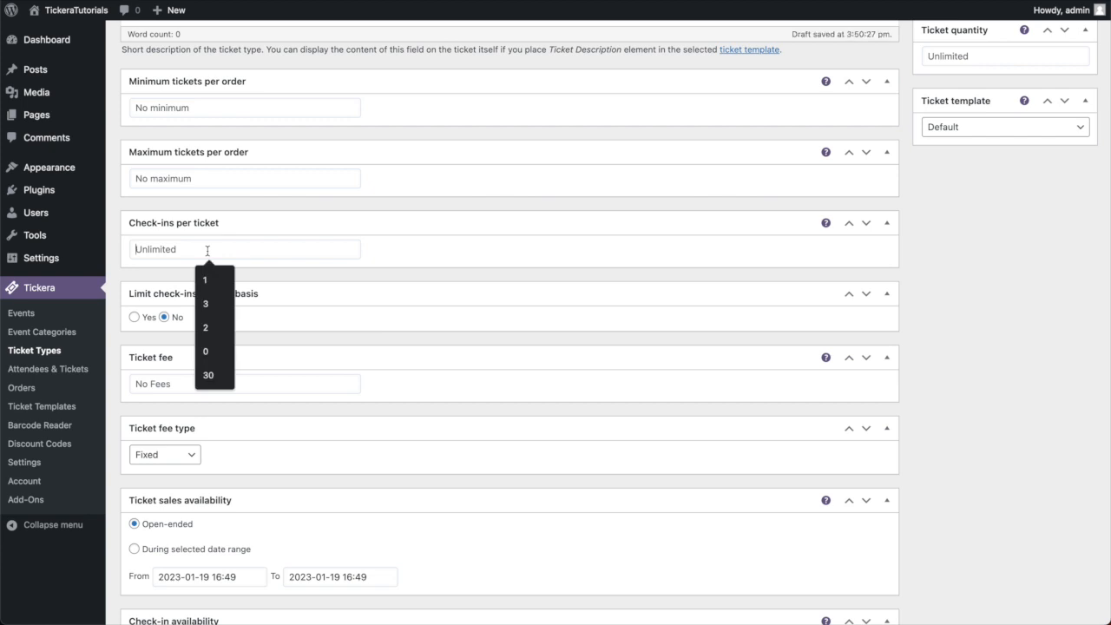
type("52")
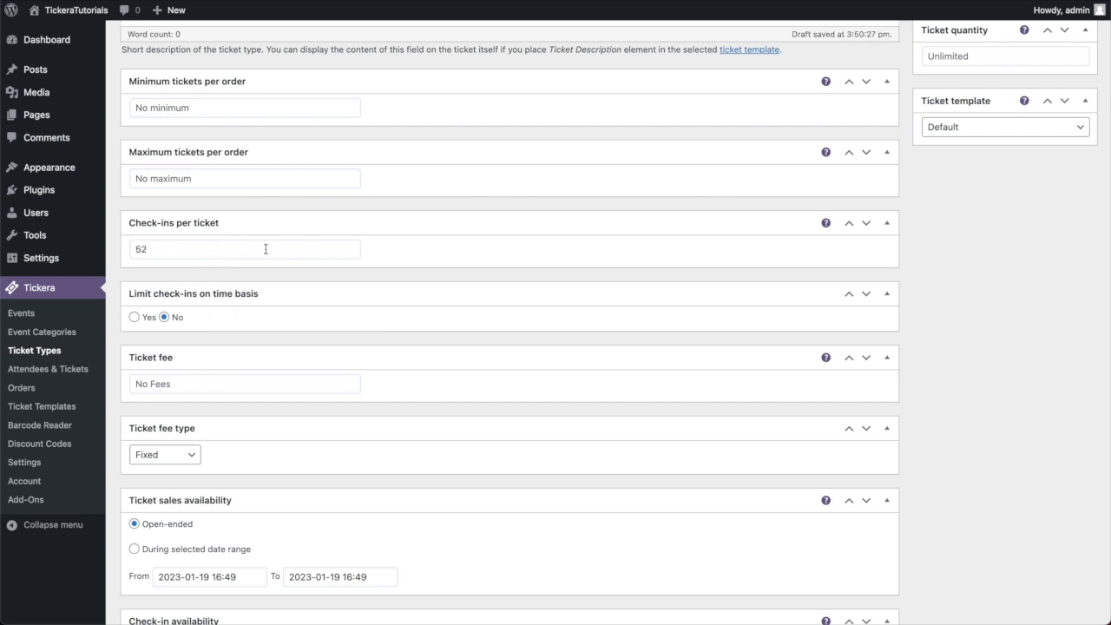
left_click(135, 317)
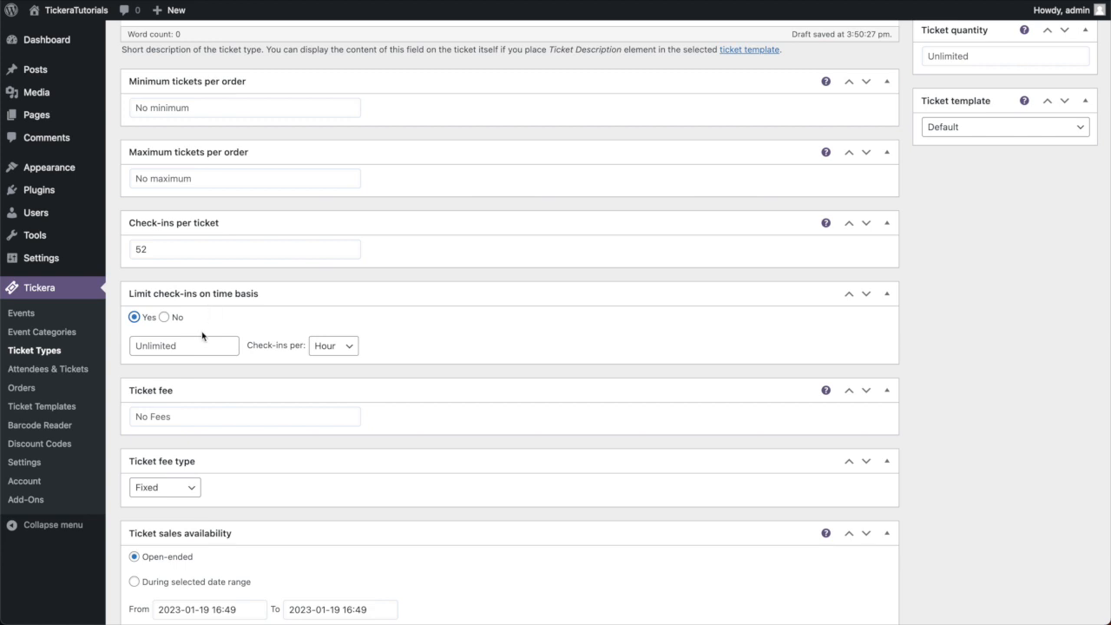
Limit the Seasonal ticket to 1 check-in per week.
left_click(191, 343)
type("1")
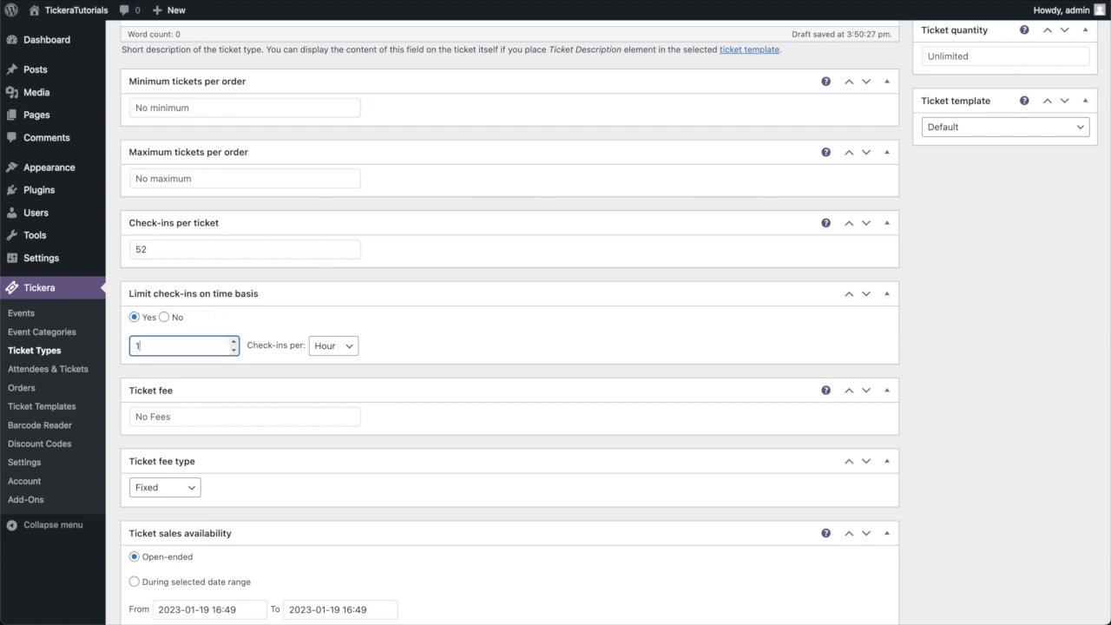
left_click(354, 347)
left_click(333, 377)
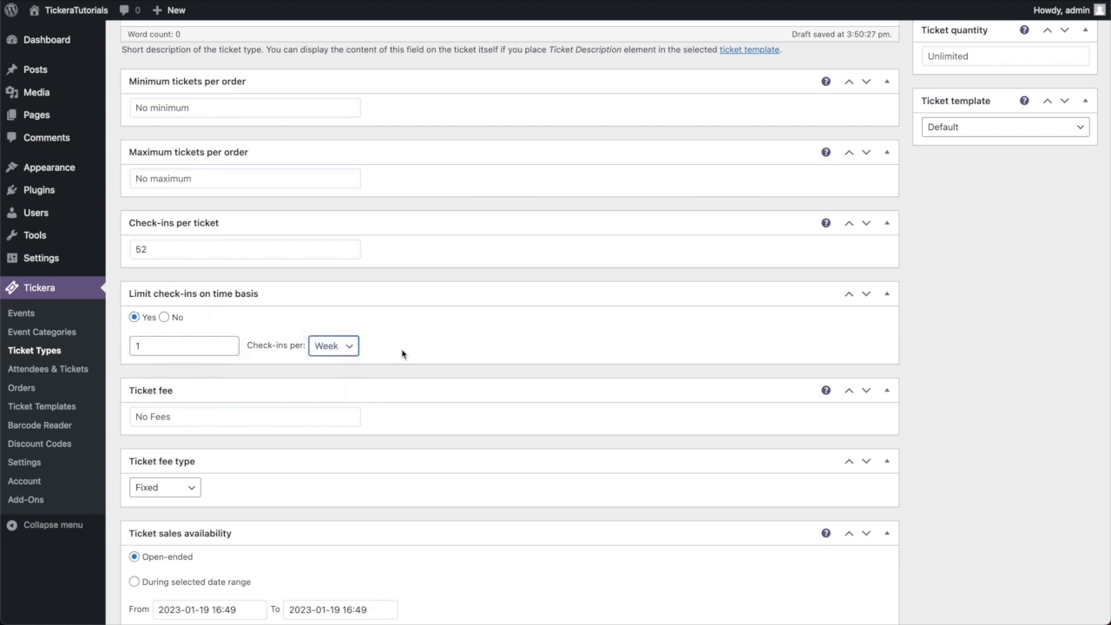
scroll(443, 340, "down", 3)
scroll(443, 339, "down", 5)
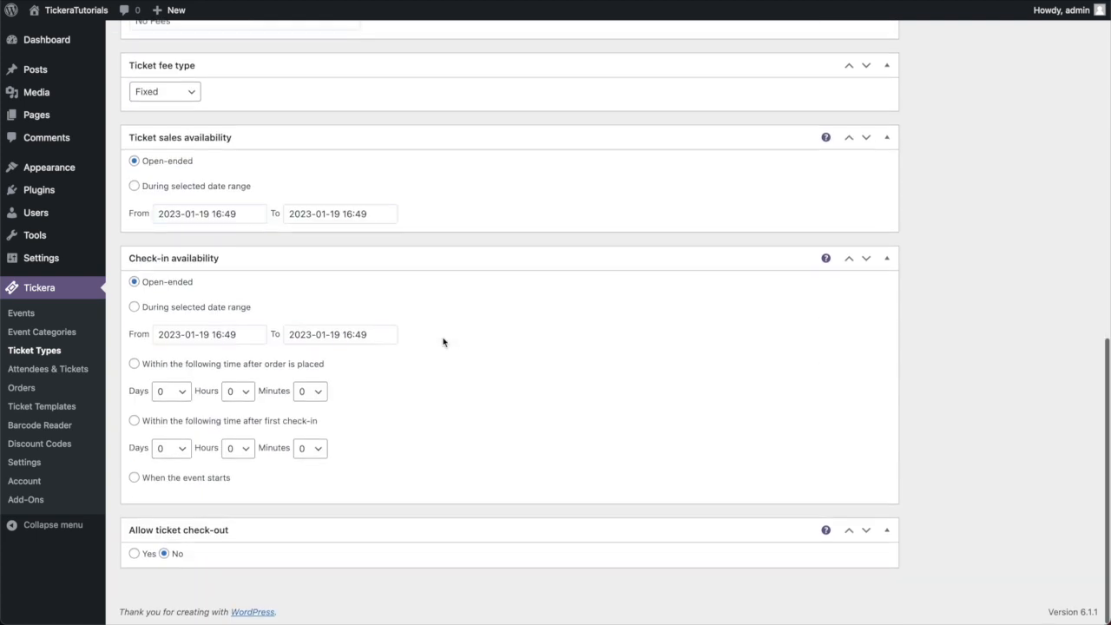
left_click(159, 310)
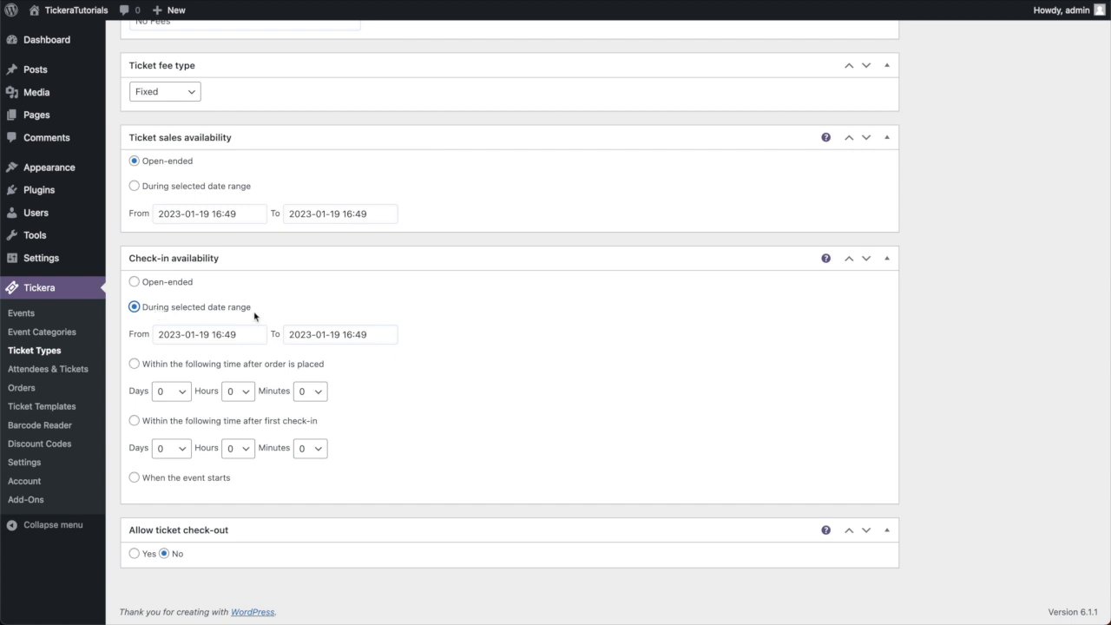
left_click(236, 334)
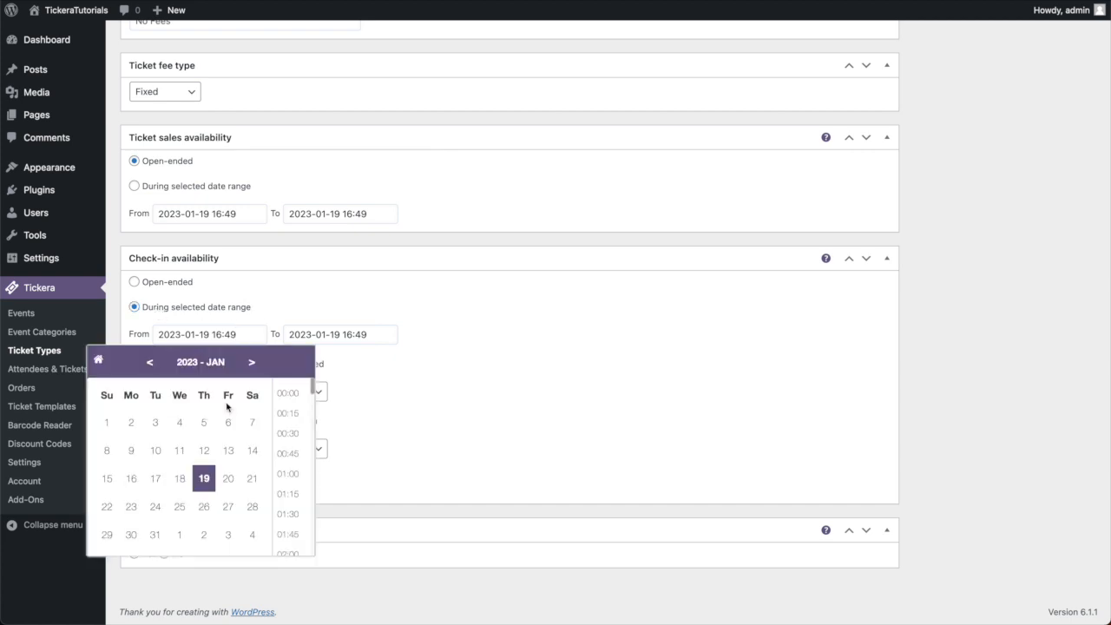
left_click(227, 477)
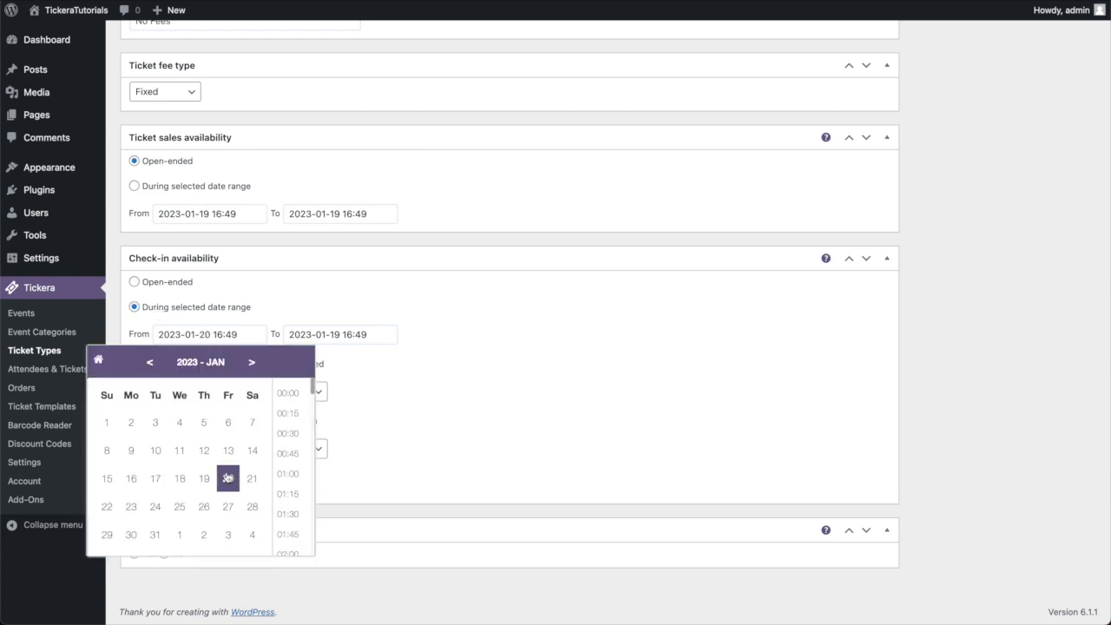
left_click(244, 335)
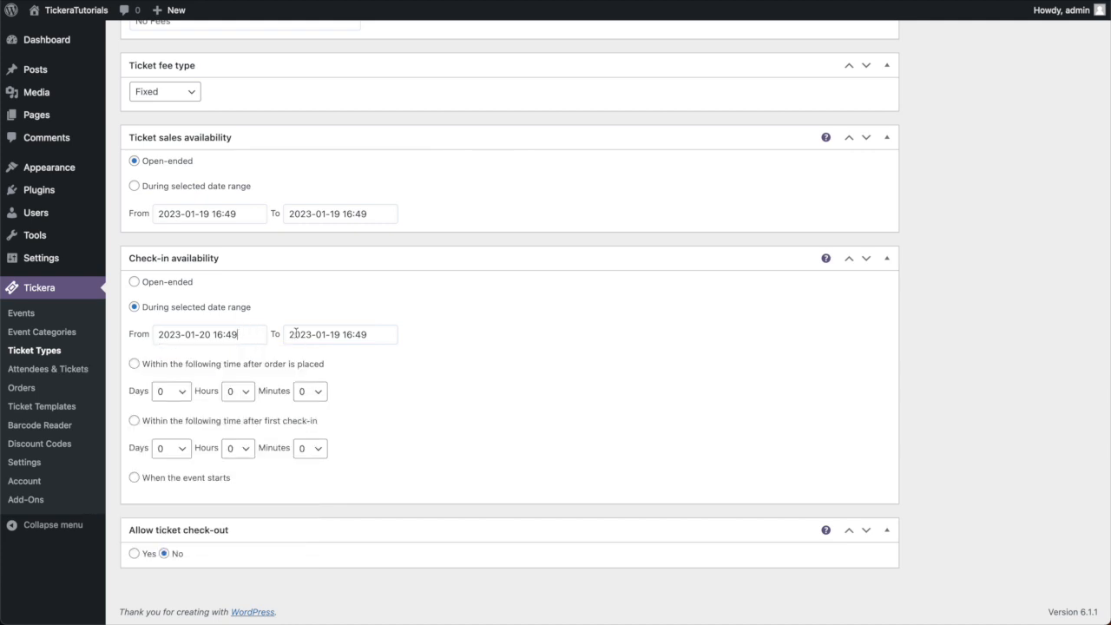
left_click(340, 334)
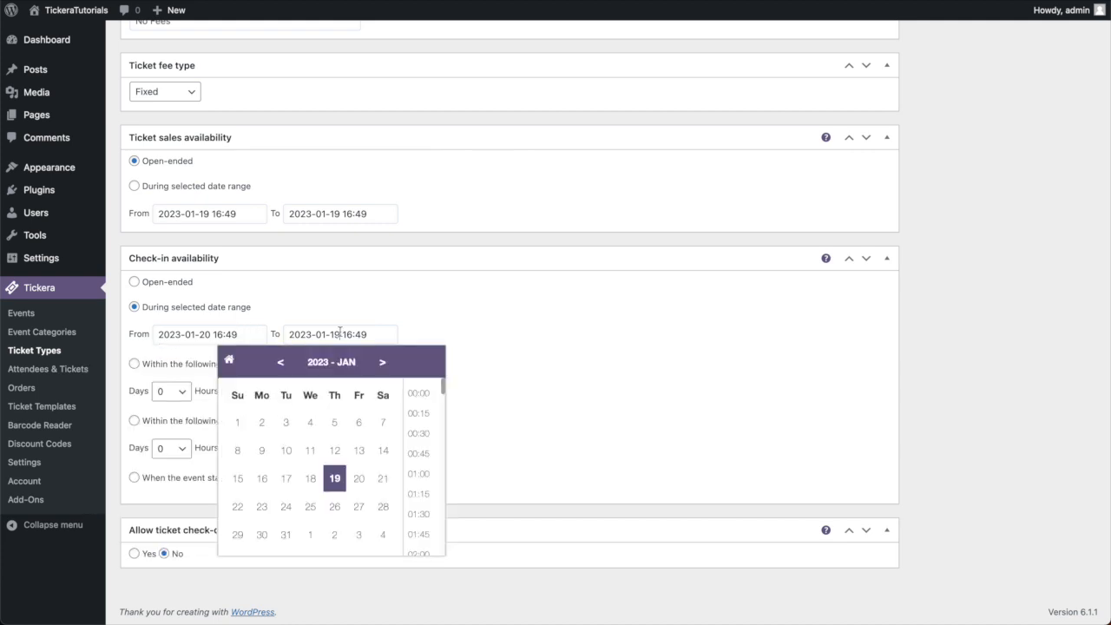
left_click(382, 362)
triple_click(382, 362)
double_click(382, 362)
double_click(382, 362)
double_click(382, 362)
left_click(382, 362)
left_click(382, 363)
left_click(382, 487)
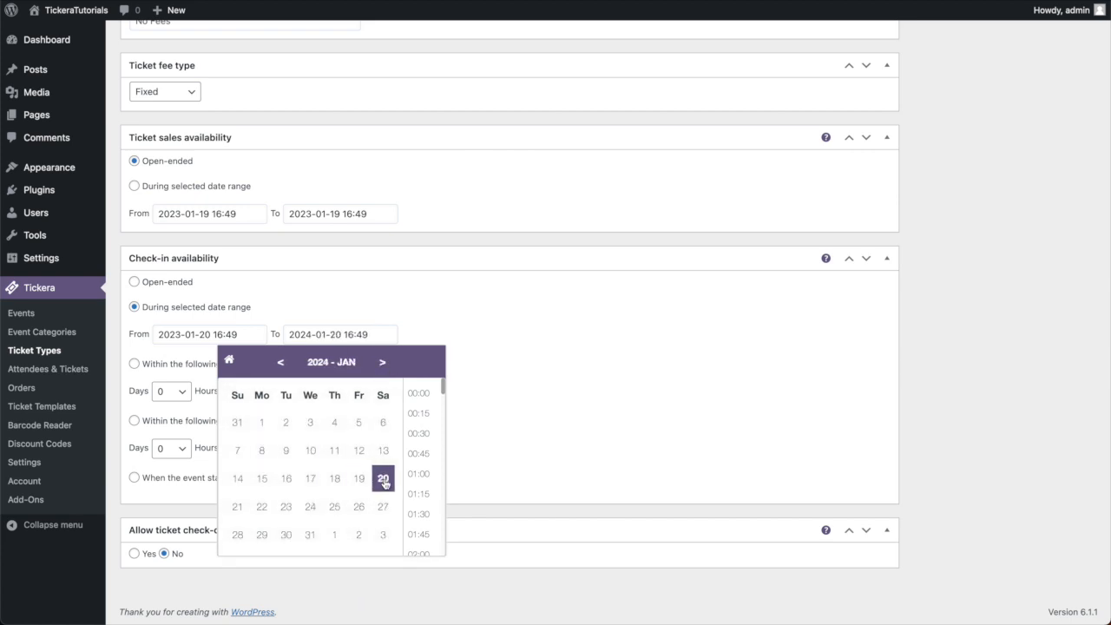
left_click(425, 331)
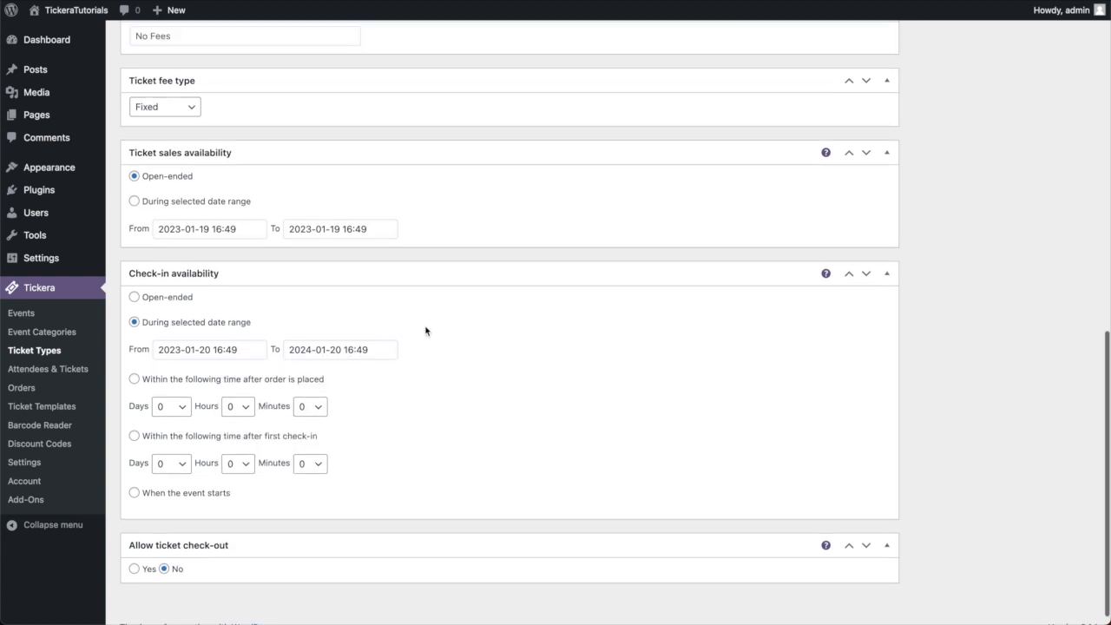
Review the Seasonal ticket's title, event, check-ins per ticket, time-based limit and check-in availability.
scroll(427, 330, "up", 15)
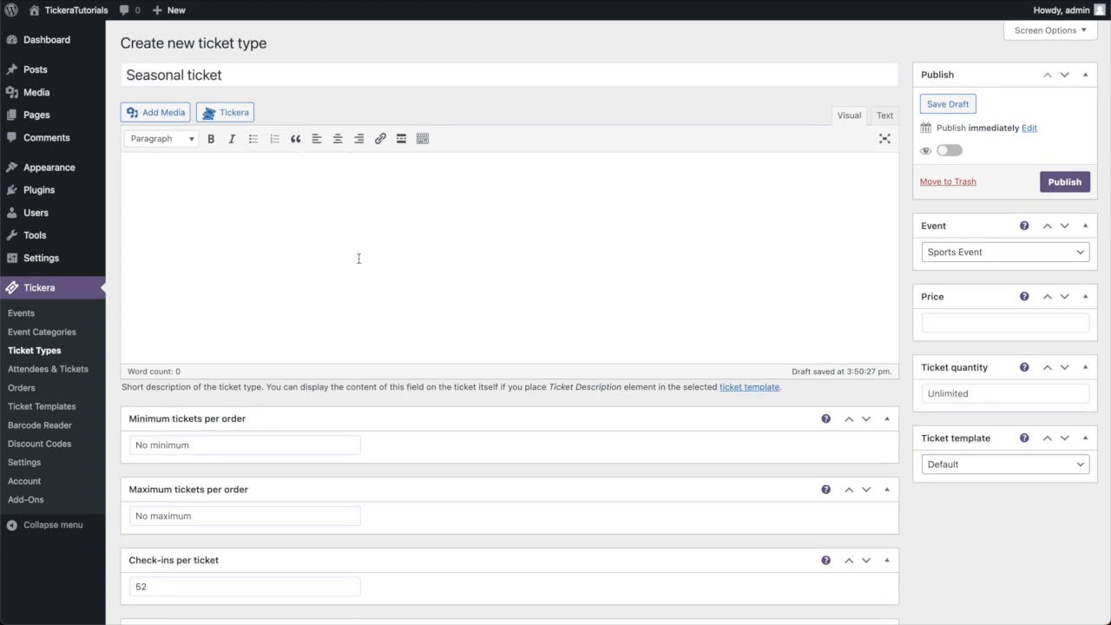
scroll(360, 256, "down", 3)
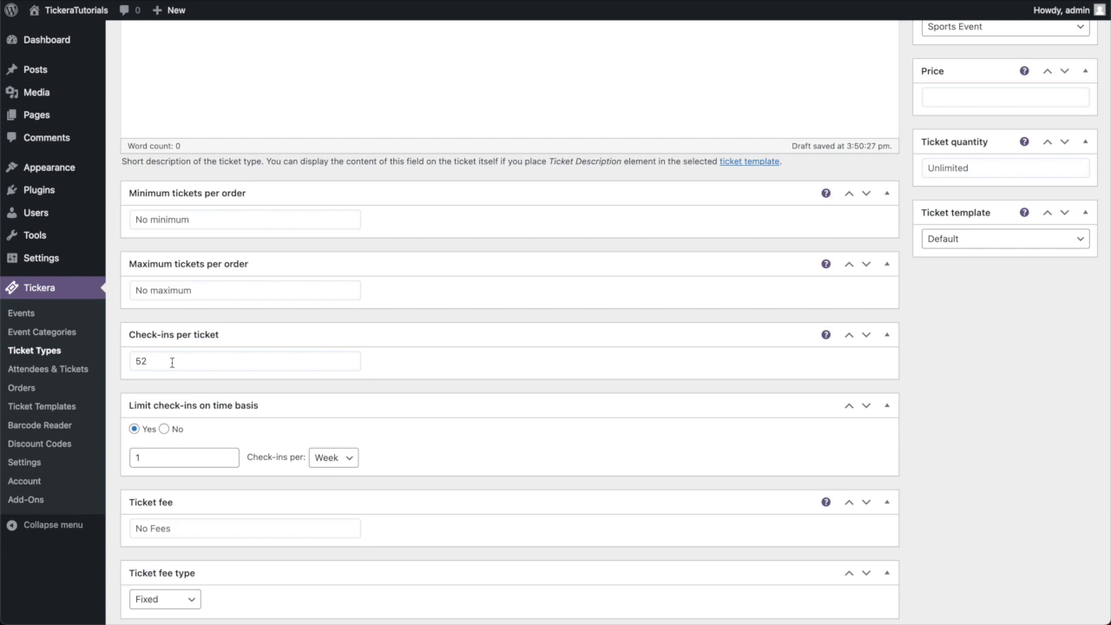
scroll(172, 363, "down", 1)
scroll(166, 378, "down", 5)
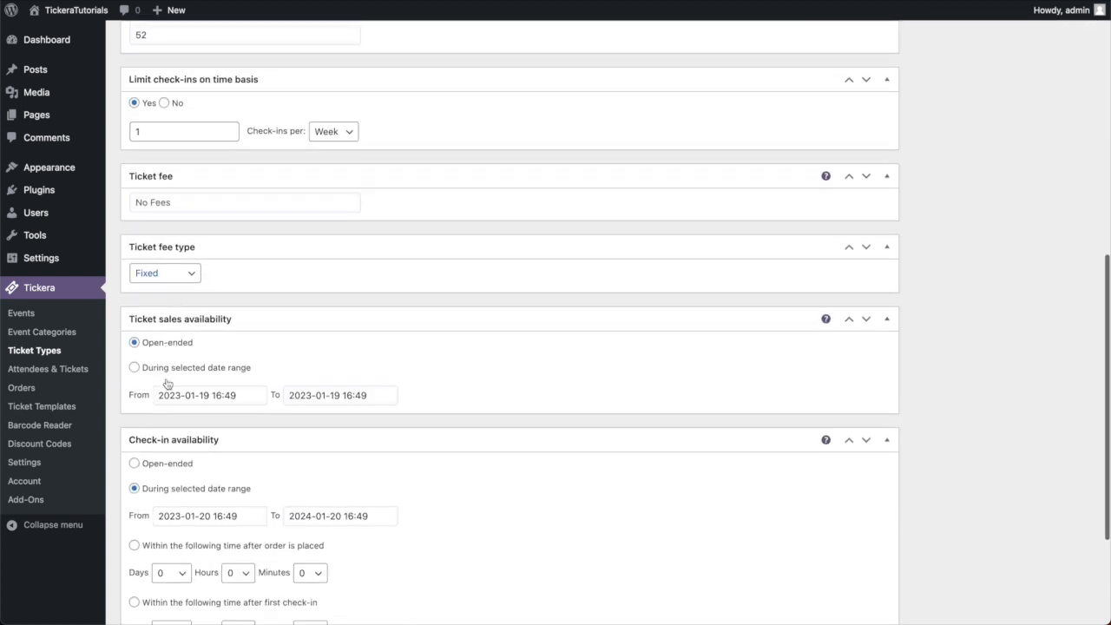